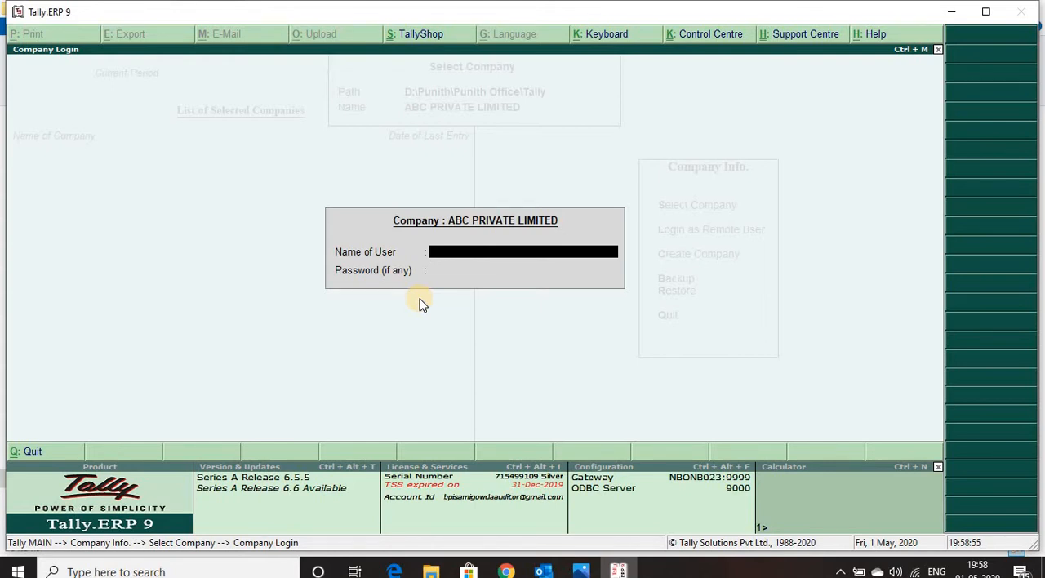
# Step: Log in to the company ABC PRIVATE LIMITED with the user name a
pyautogui.write('a')
pyautogui.press('Return')
pyautogui.press('Return')
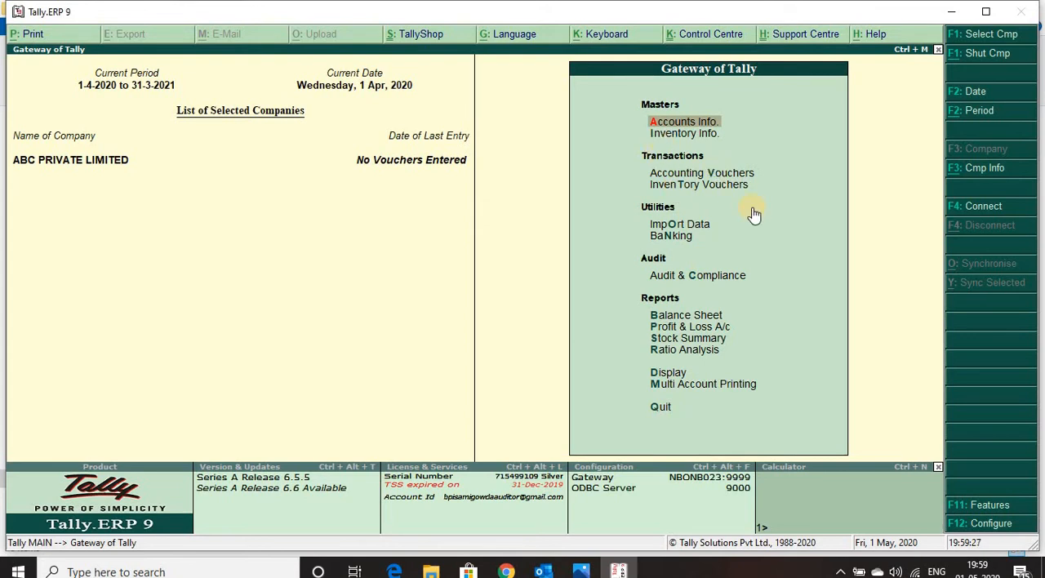
# Step: Look through the Masters, Transactions, Utilities, Audit and Reports entries of the Gateway of Tally and dismiss the desktop notification
pyautogui.press('Down')
pyautogui.press('Down')
pyautogui.press('Down')
pyautogui.press('Up')
pyautogui.press('Up')
pyautogui.press('Up')
pyautogui.press('Down')
pyautogui.press('Down')
pyautogui.press('Down')
pyautogui.press('Up')
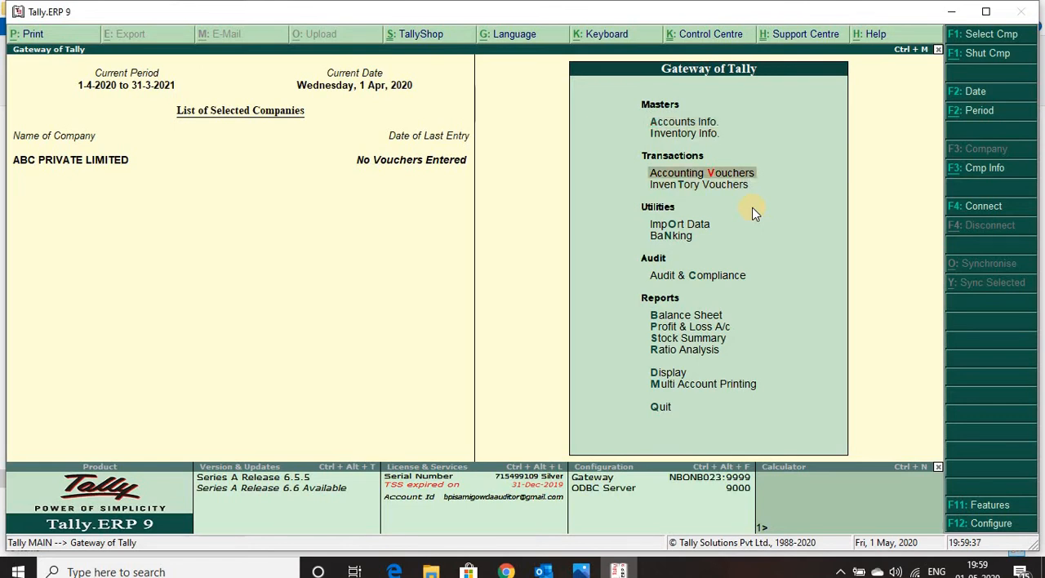
pyautogui.press('Down')
pyautogui.press('Down')
pyautogui.press('Down')
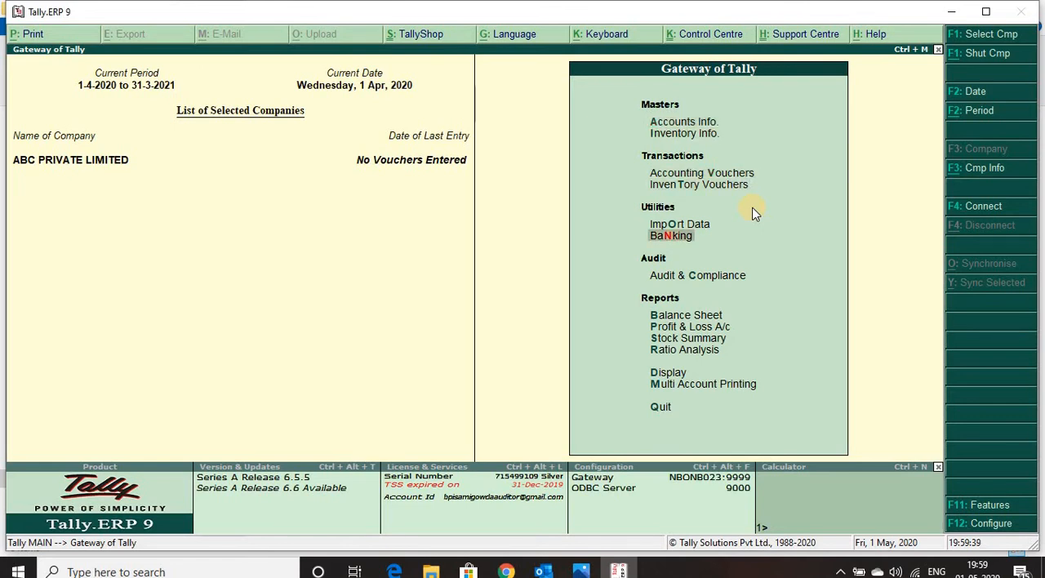
pyautogui.press('Down')
pyautogui.press('Down')
pyautogui.press('Down')
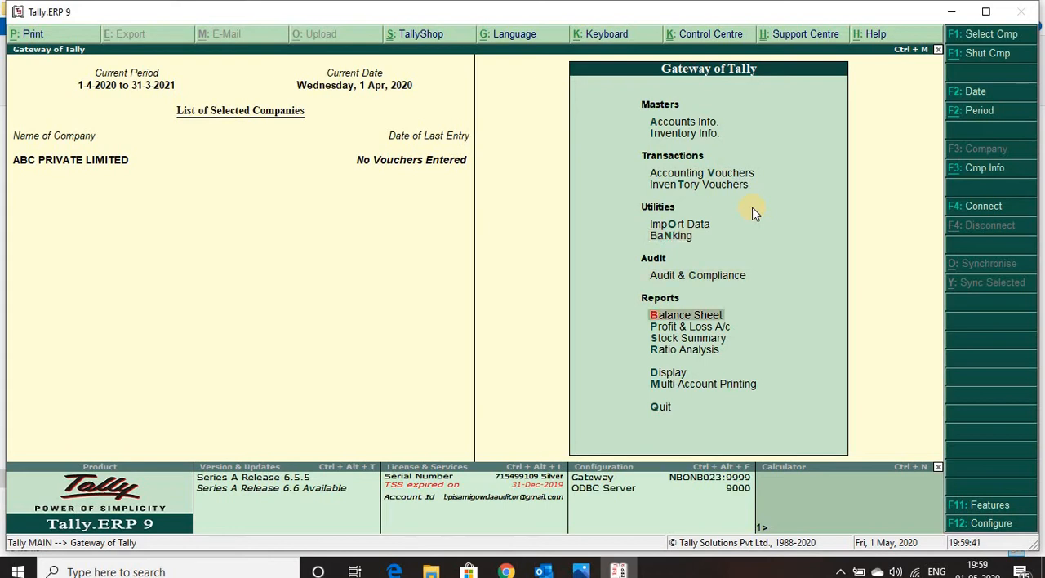
pyautogui.press('Up')
pyautogui.press('Down')
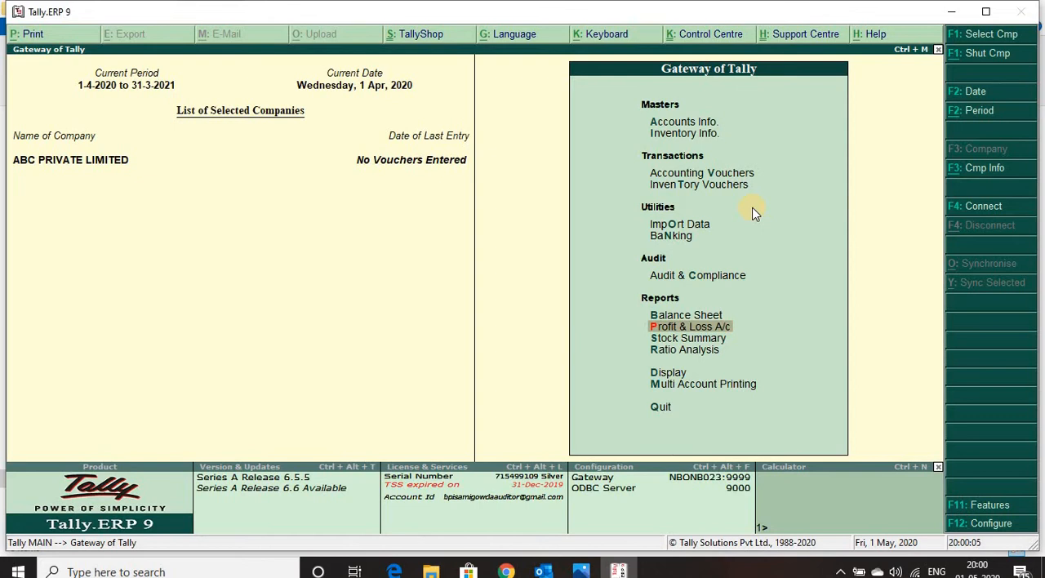
pyautogui.press('Up')
pyautogui.press('Up')
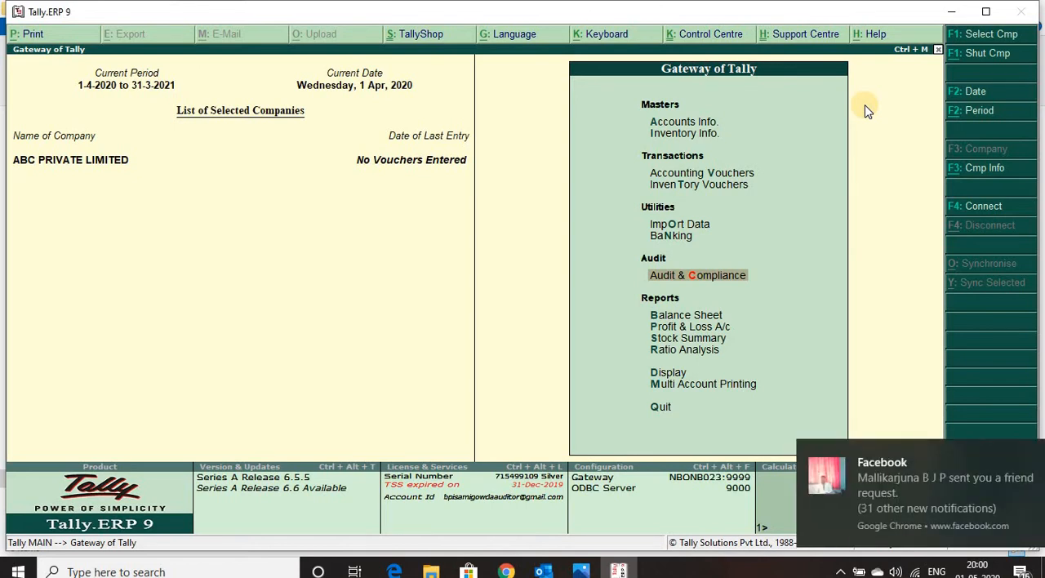
pyautogui.click(1022, 449)
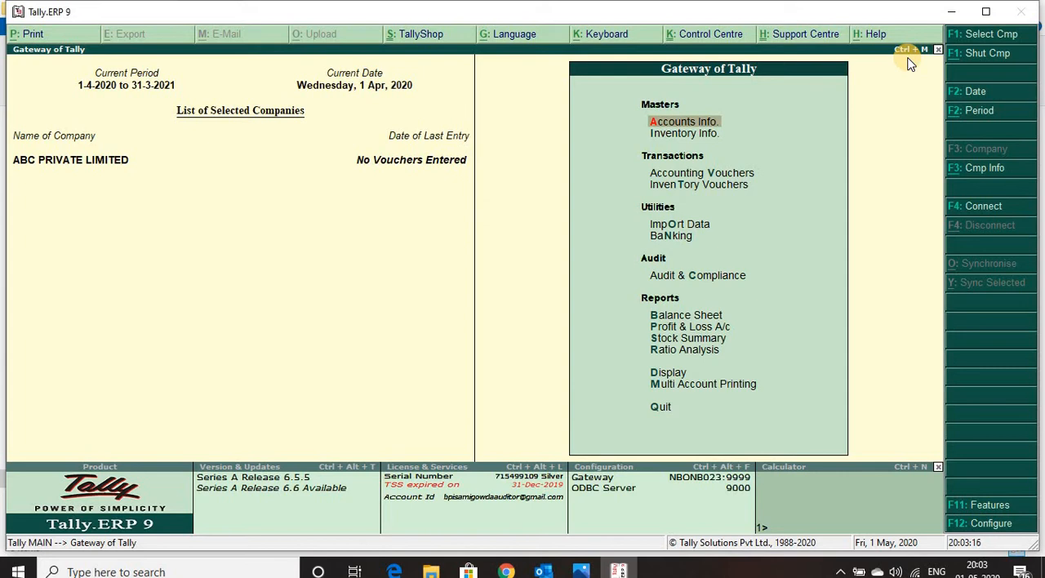
# Step: Start creating a single ledger and name it Ram Enterprises, without an alias
pyautogui.press('Return')
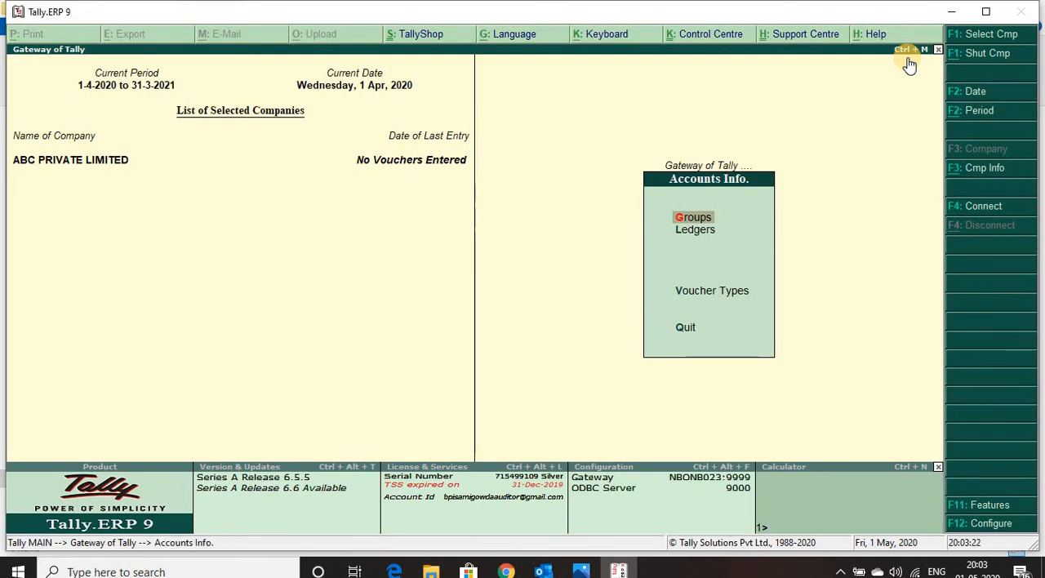
pyautogui.press('l')
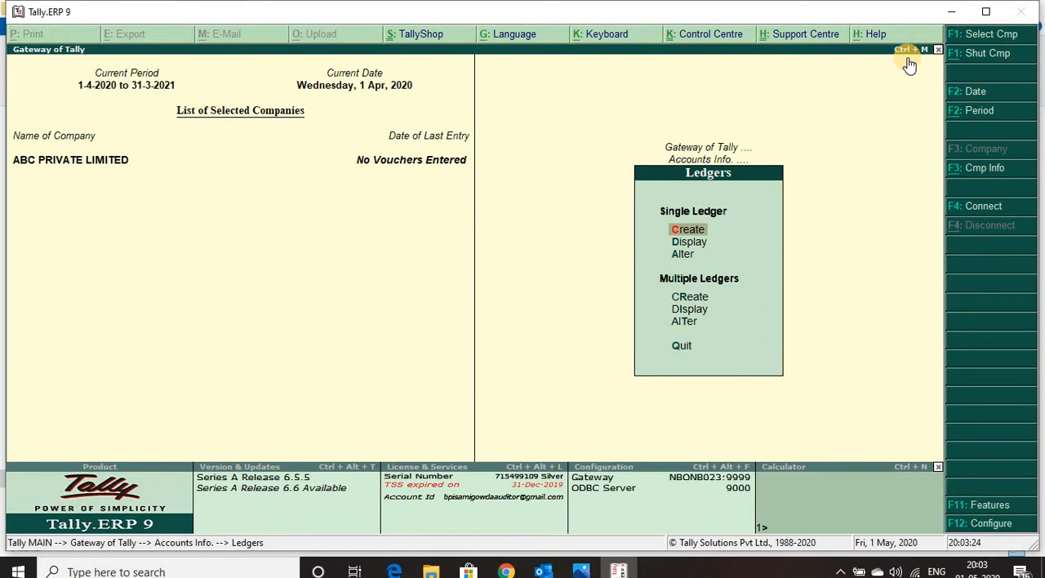
pyautogui.press('Return')
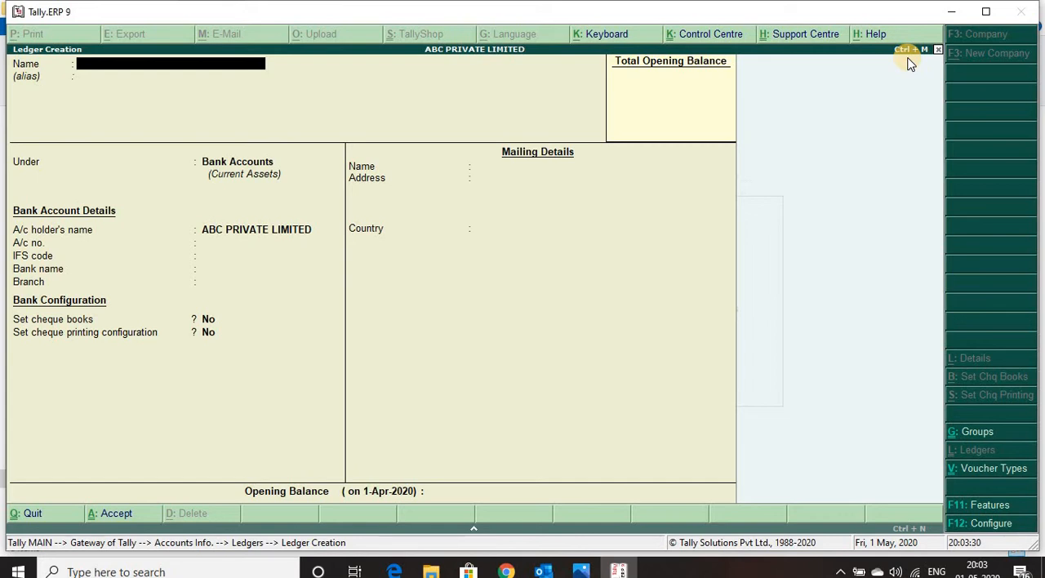
pyautogui.write('Ram')
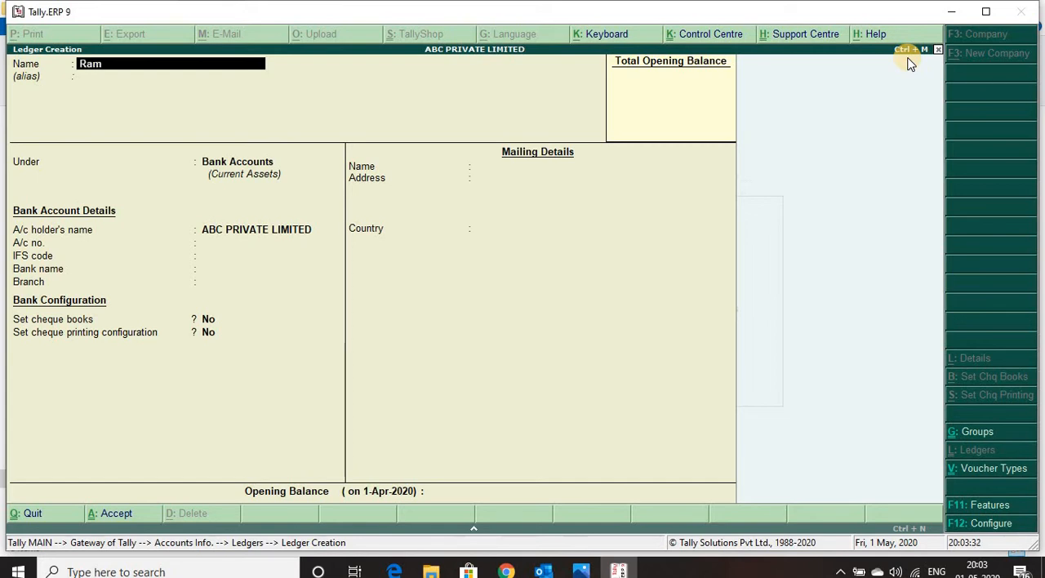
pyautogui.write(' Enterprises')
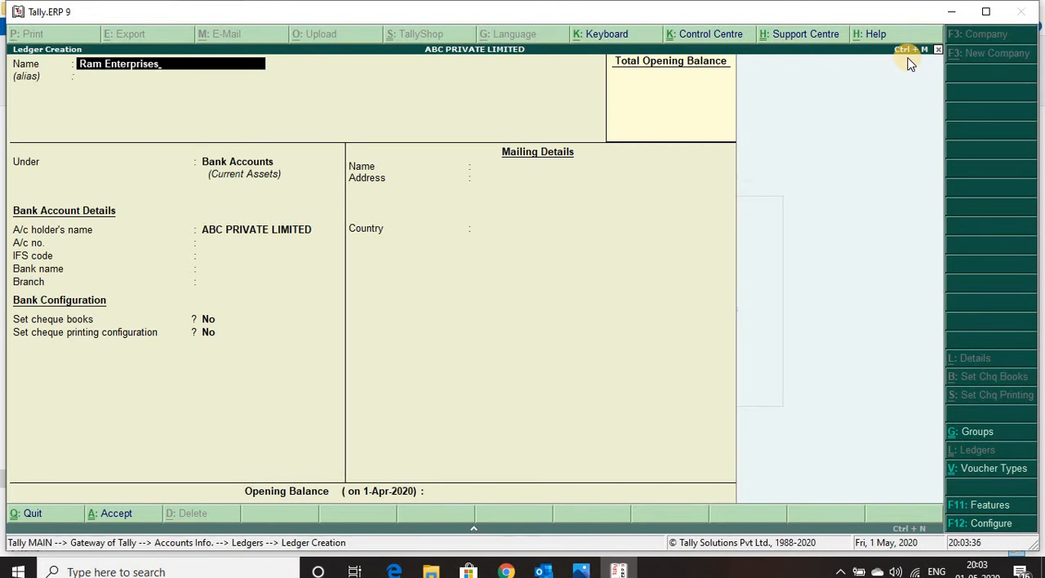
pyautogui.press('Return')
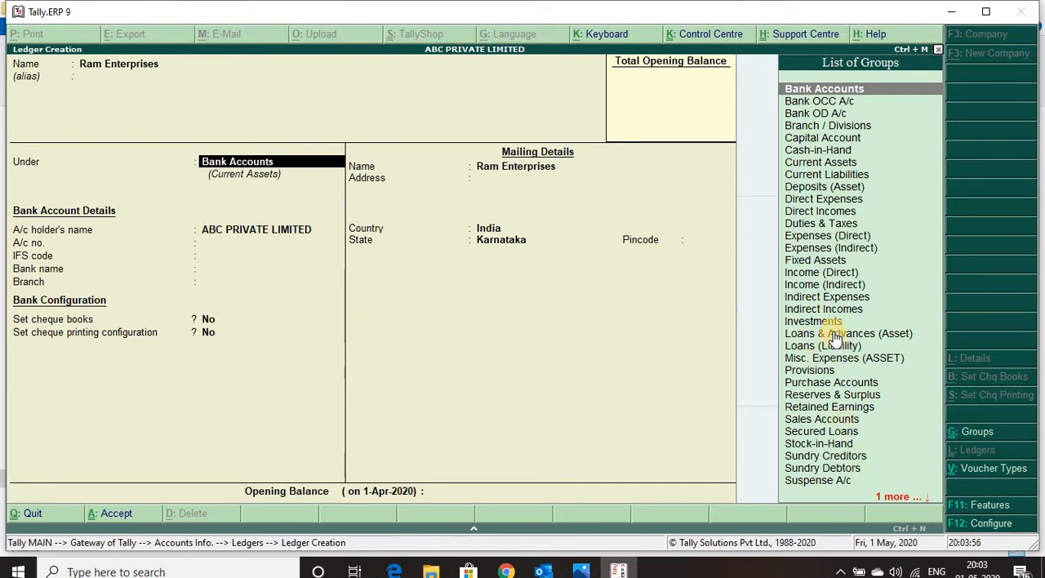
# Step: Place the Ram Enterprises ledger under the Sundry Creditors group, keeping bill-by-bill balances on and the other default account settings
pyautogui.write('S')
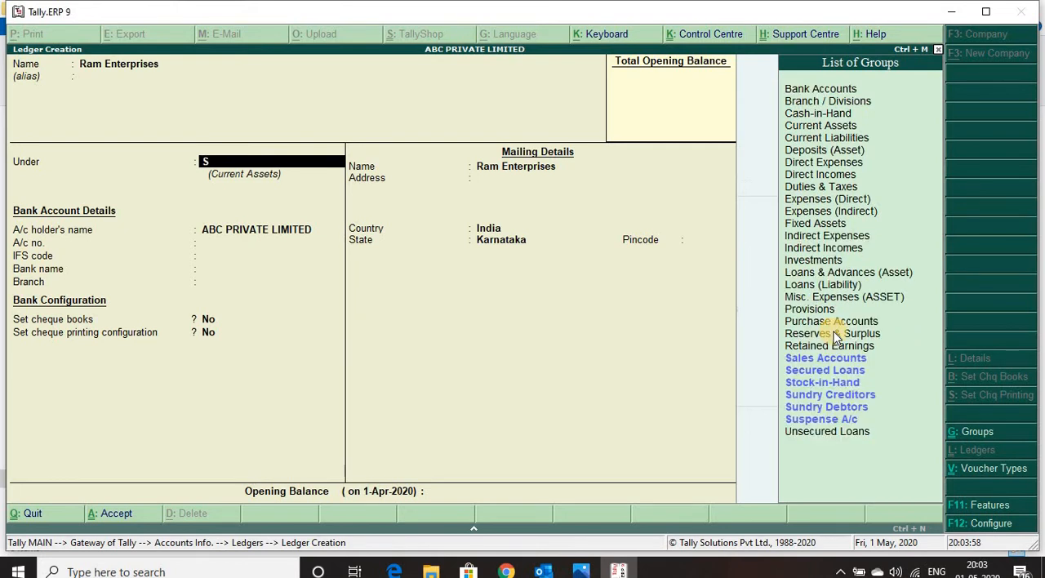
pyautogui.write('un')
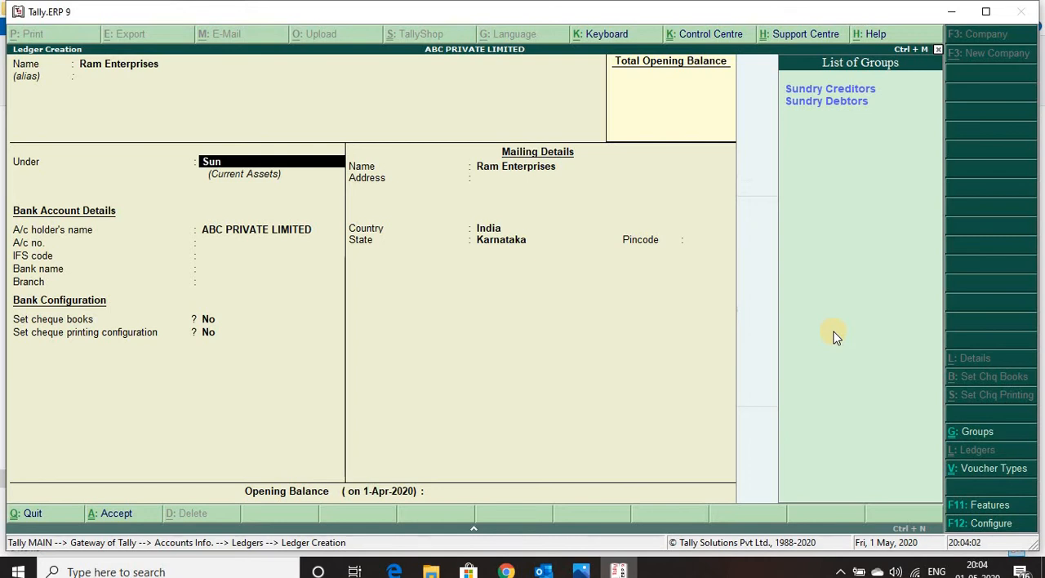
pyautogui.press('Down')
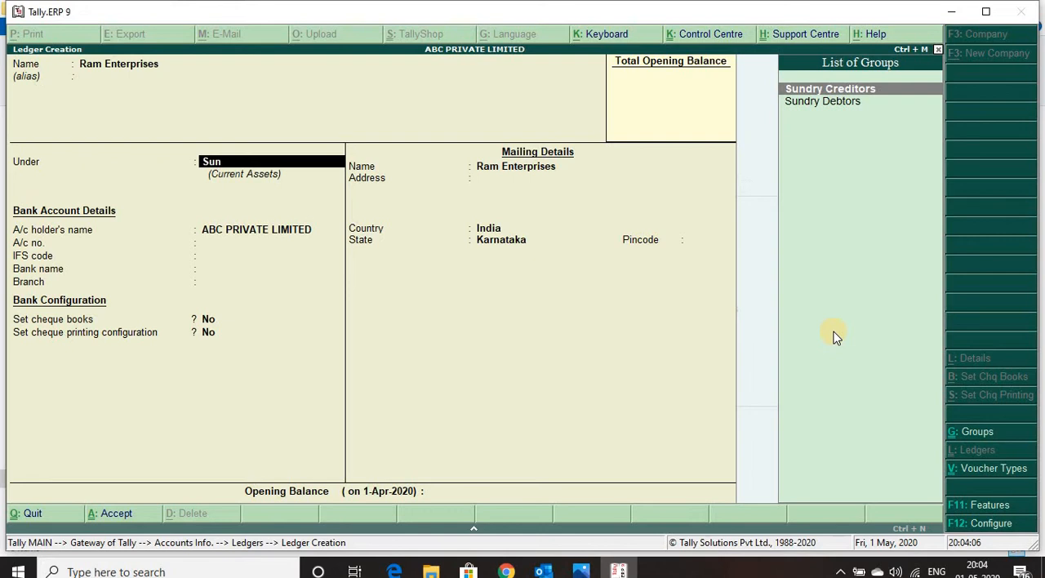
pyautogui.press('Return')
pyautogui.press('Return')
pyautogui.press('Return')
pyautogui.press('Return')
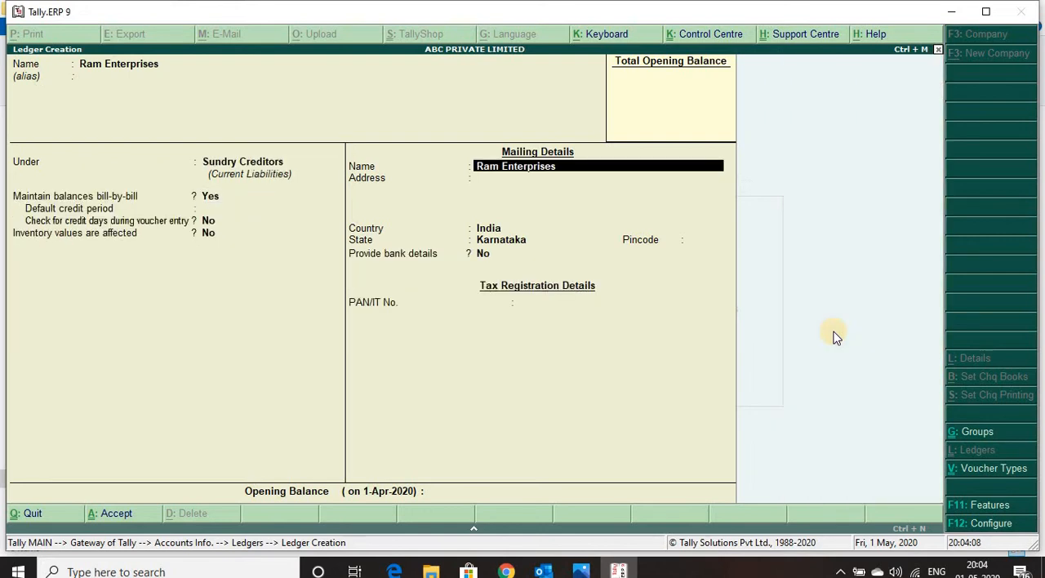
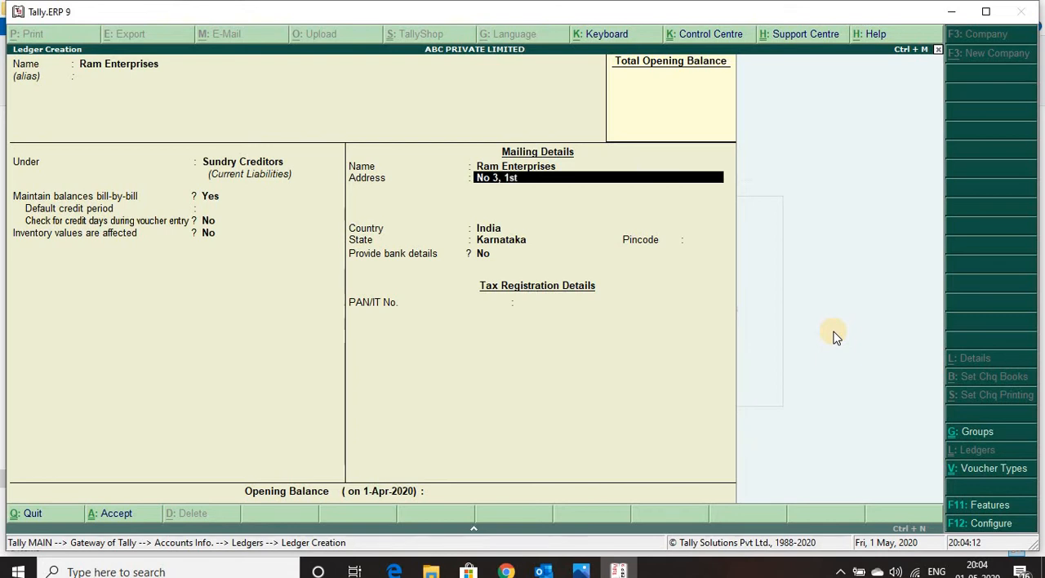
# Step: Enter the mailing address of Ram Enterprises, leave the tax registration details blank and save the ledger
pyautogui.press('Return')
pyautogui.write('Bangalore')
pyautogui.press('Return')
pyautogui.press('Return')
pyautogui.press('Return')
pyautogui.press('Return')
pyautogui.press('Return')
pyautogui.press('Return')
pyautogui.press('Return')
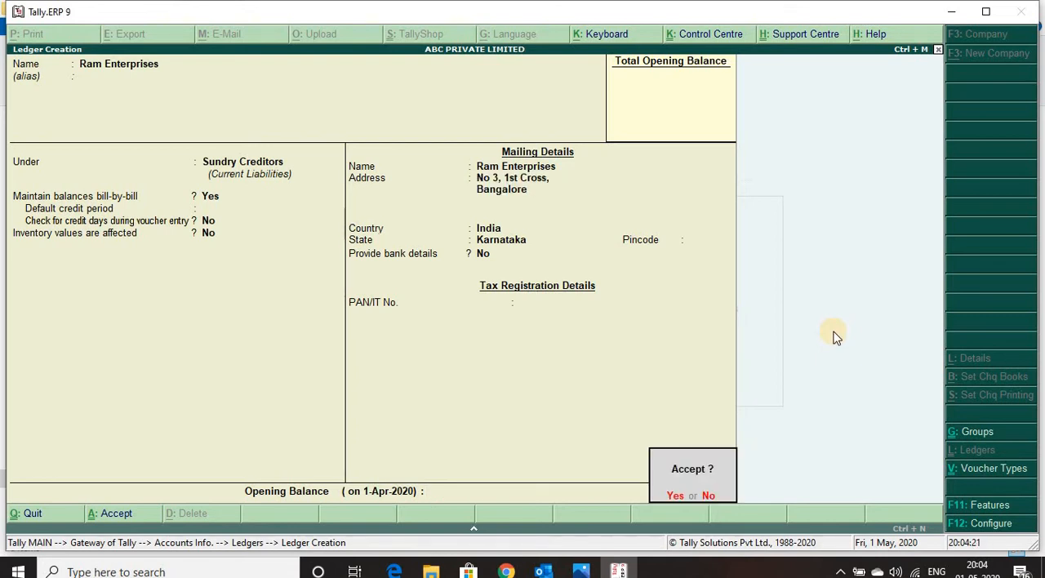
pyautogui.press('Return')
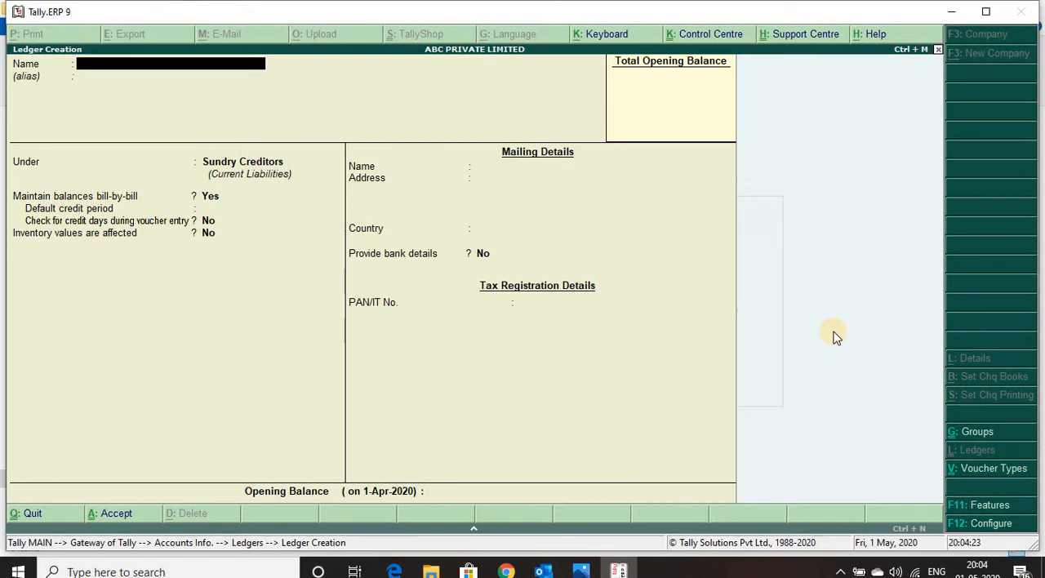
# Step: Name the next ledger Krishna & Co and place it under the Sundry Debtors group with the default account settings
pyautogui.write('Krishna')
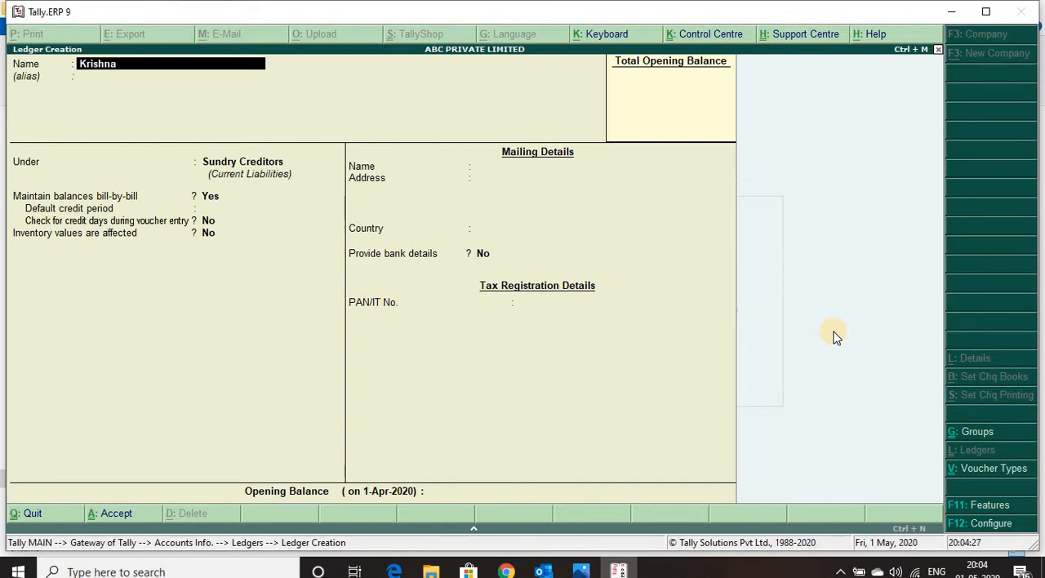
pyautogui.write(' & Co')
pyautogui.press('Return')
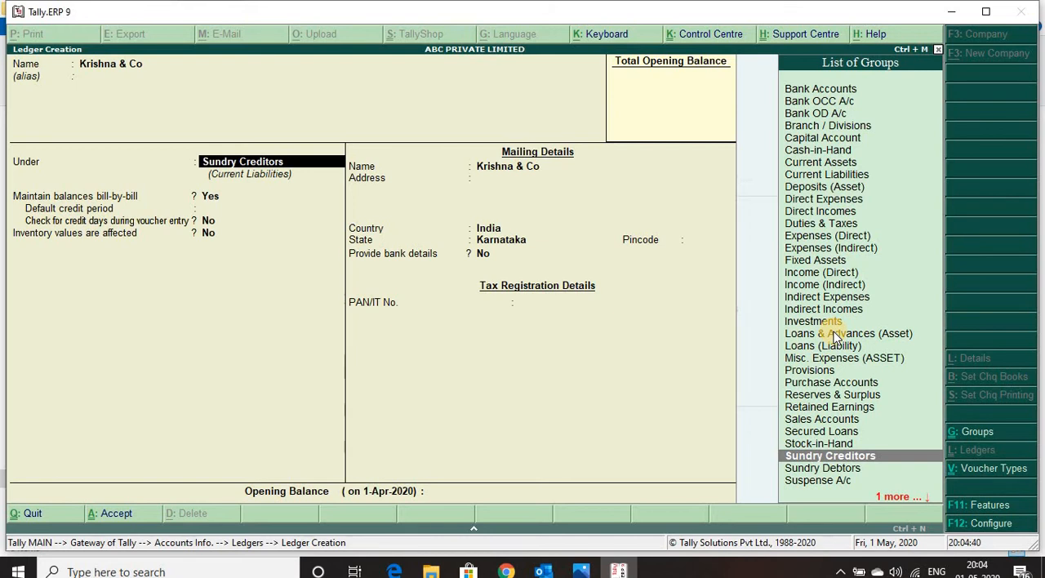
pyautogui.write('Sun')
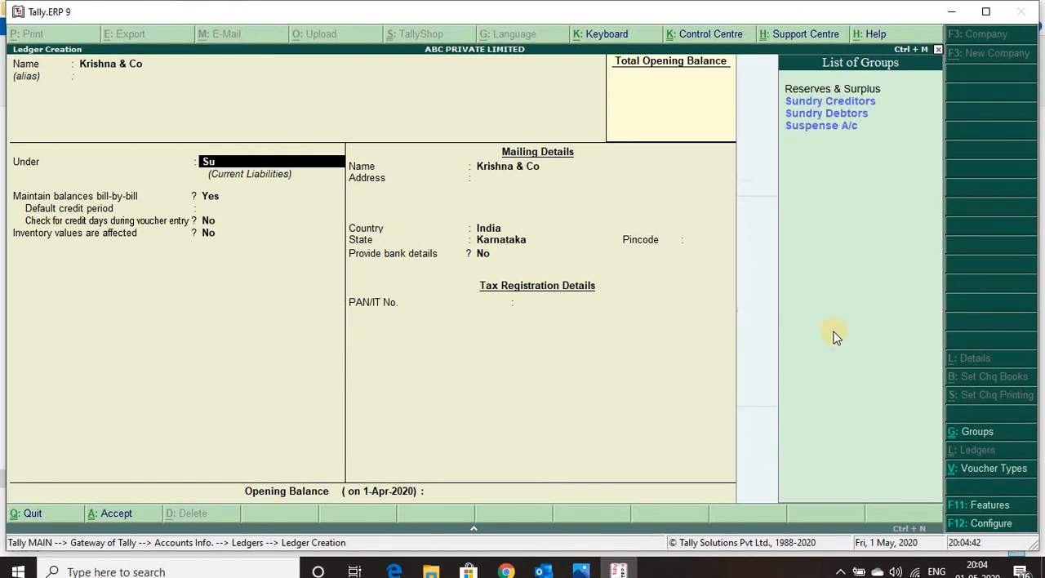
pyautogui.press('Down')
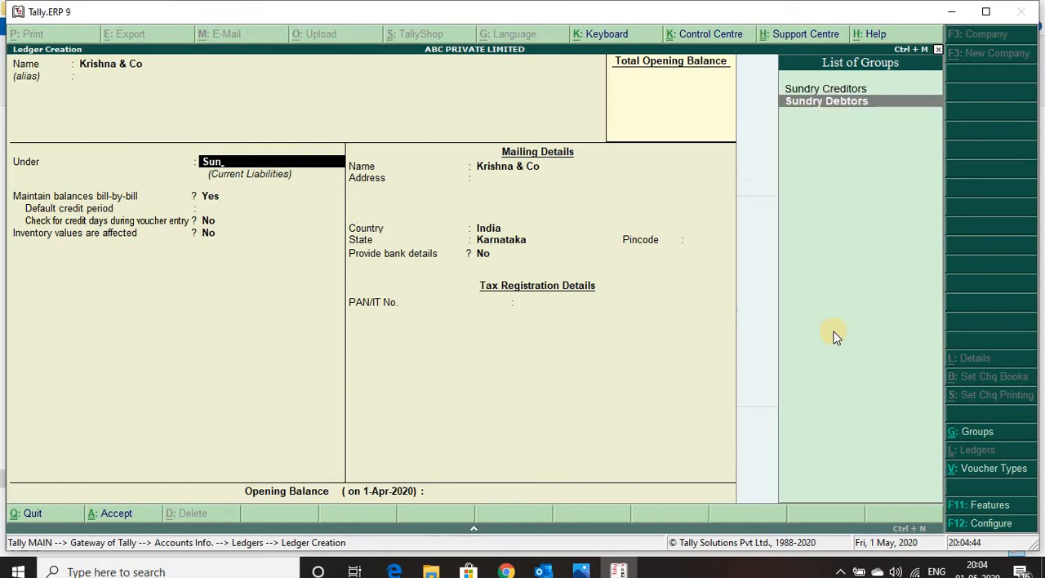
pyautogui.press('Return')
pyautogui.press('Return')
pyautogui.press('Return')
# Step: Enter the mailing address of Krishna & Co, leave the PAN/IT number blank and save the ledger
pyautogui.press('Return')
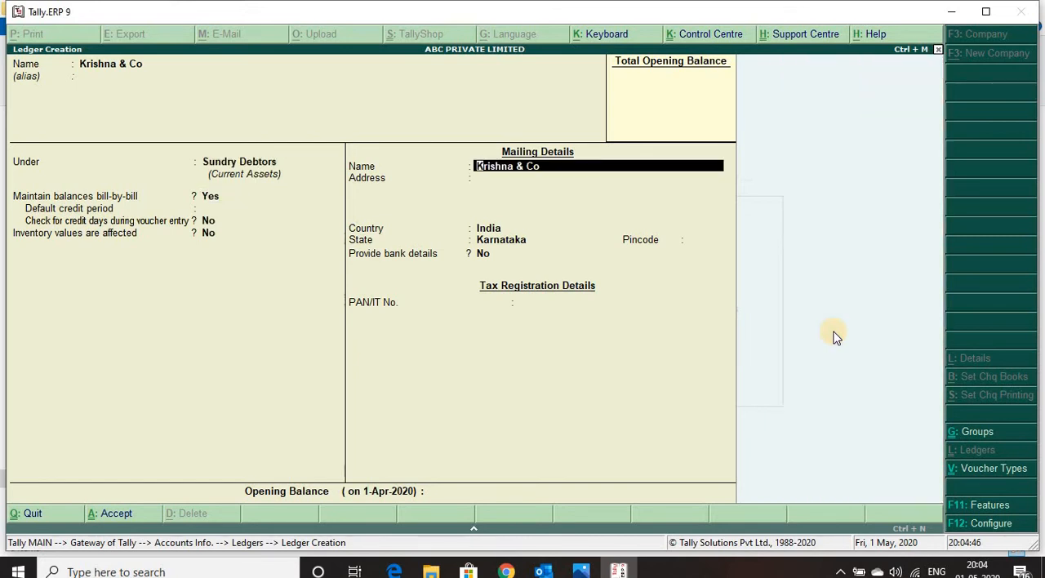
pyautogui.press('Return')
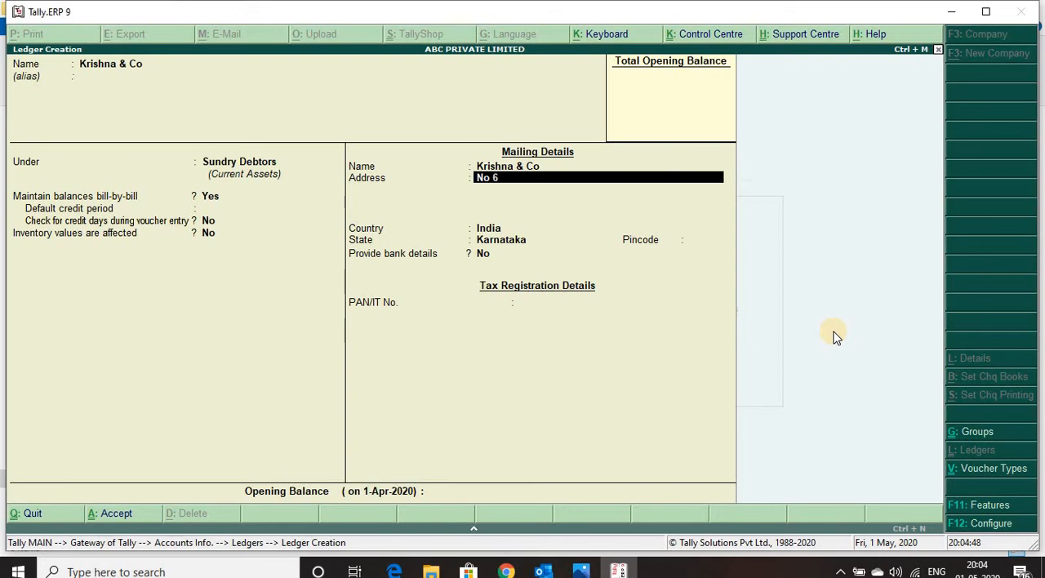
pyautogui.press('Return')
pyautogui.press('Return')
pyautogui.write('Bangalore')
pyautogui.press('Return')
pyautogui.press('Return')
pyautogui.press('Return')
pyautogui.press('Return')
pyautogui.press('Return')
pyautogui.press('Return')
pyautogui.press('Return')
pyautogui.press('Return')
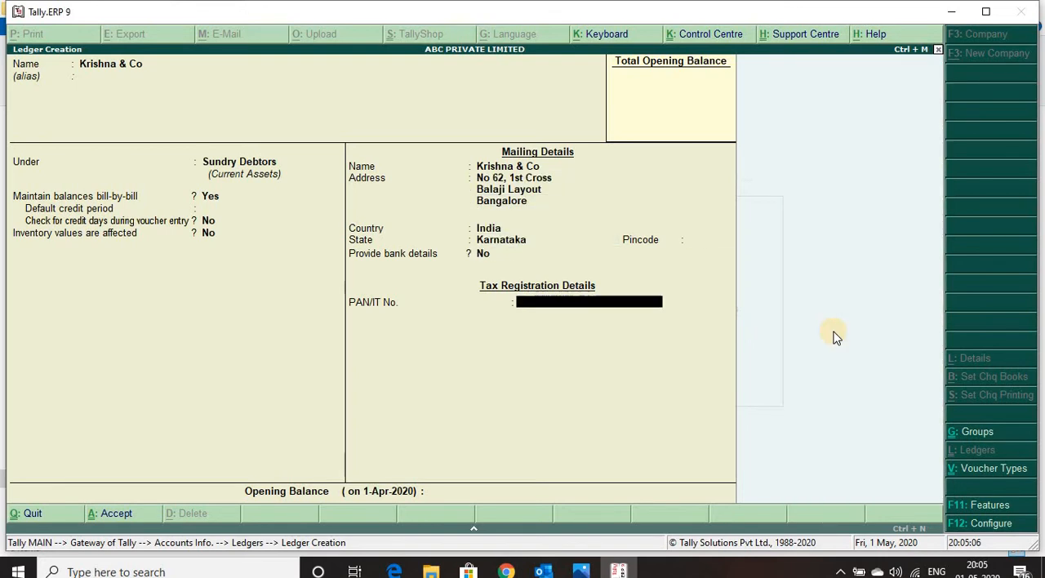
pyautogui.press('Return')
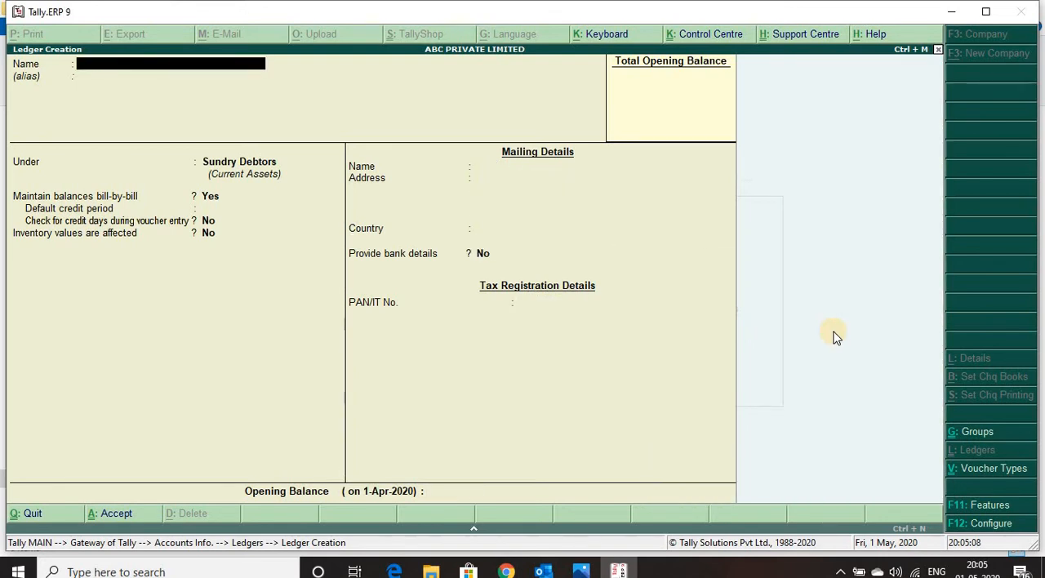
# Step: Name the next ledger Purchases, without an alias
pyautogui.write('Purchase')
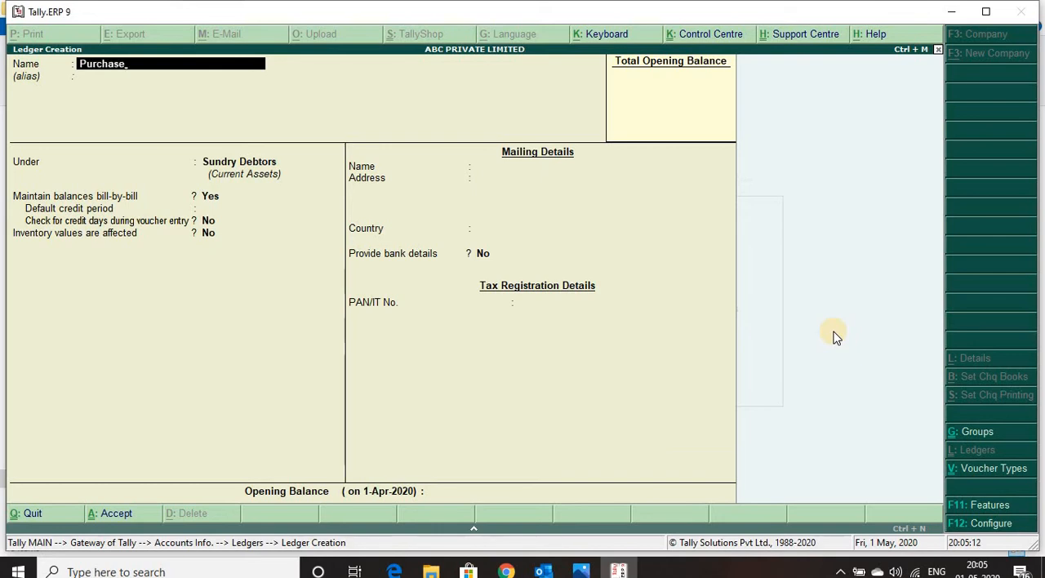
pyautogui.press('Return')
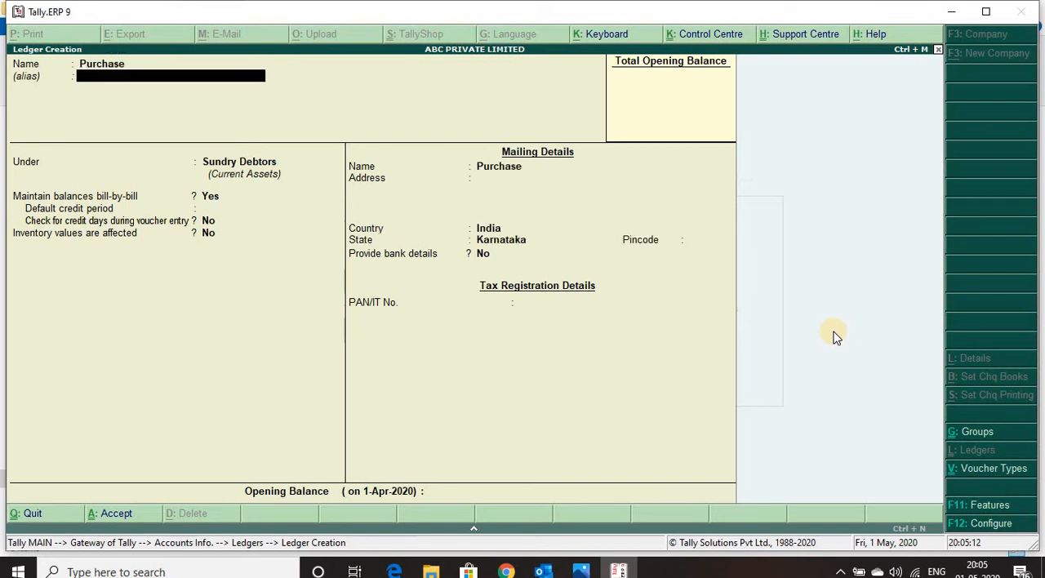
pyautogui.press('BackSpace')
pyautogui.write('s')
pyautogui.press('Return')
pyautogui.press('Return')
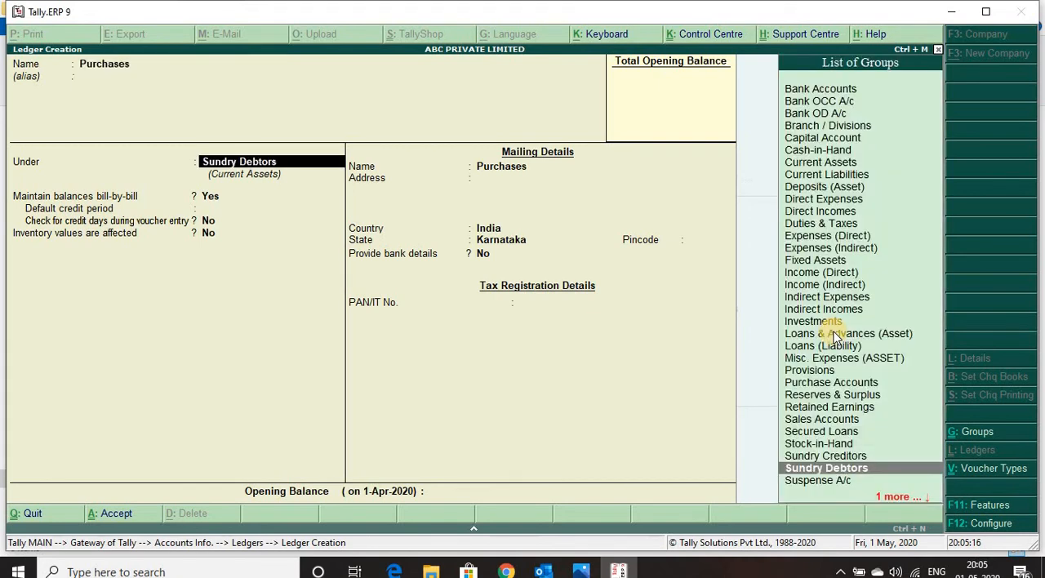
# Step: Place the Purchases ledger under Purchase Accounts with inventory values affected Yes and ledger type Not Applicable, and save it
pyautogui.write('Pu')
pyautogui.press('Return')
pyautogui.press('Return')
pyautogui.press('Return')
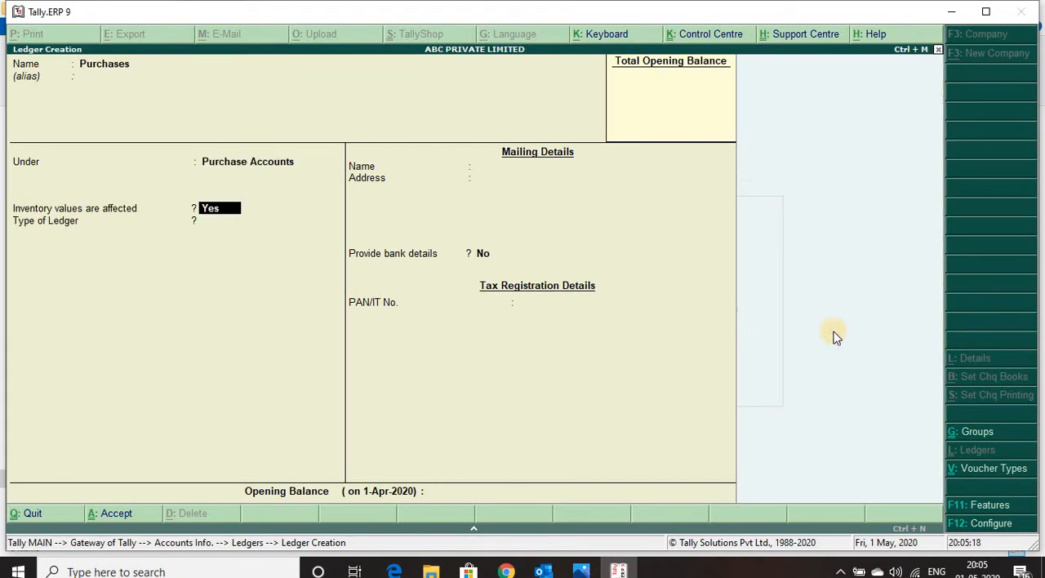
pyautogui.press('Return')
pyautogui.press('Return')
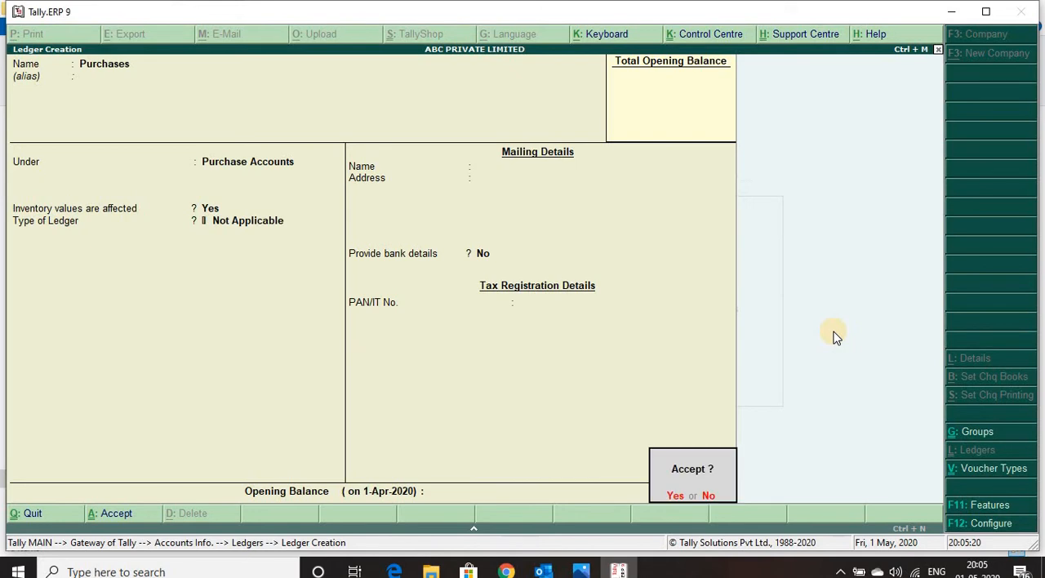
pyautogui.press('Return')
# Step: Create the Sales ledger under Sales Accounts with inventory values affected Yes and the other settings at their defaults, and save it
pyautogui.write('Sales')
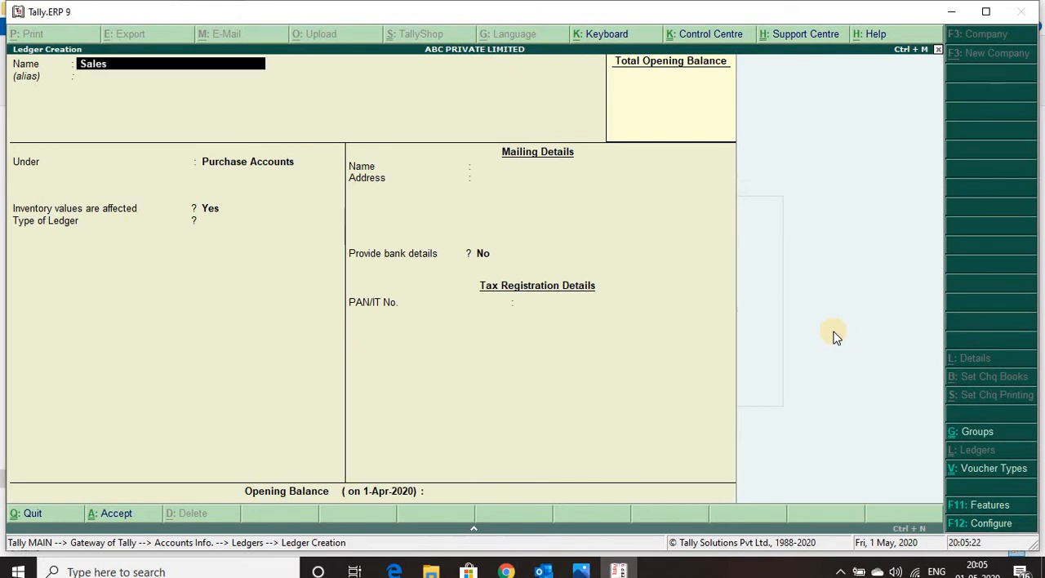
pyautogui.press('Return')
pyautogui.press('Return')
pyautogui.write('Sale')
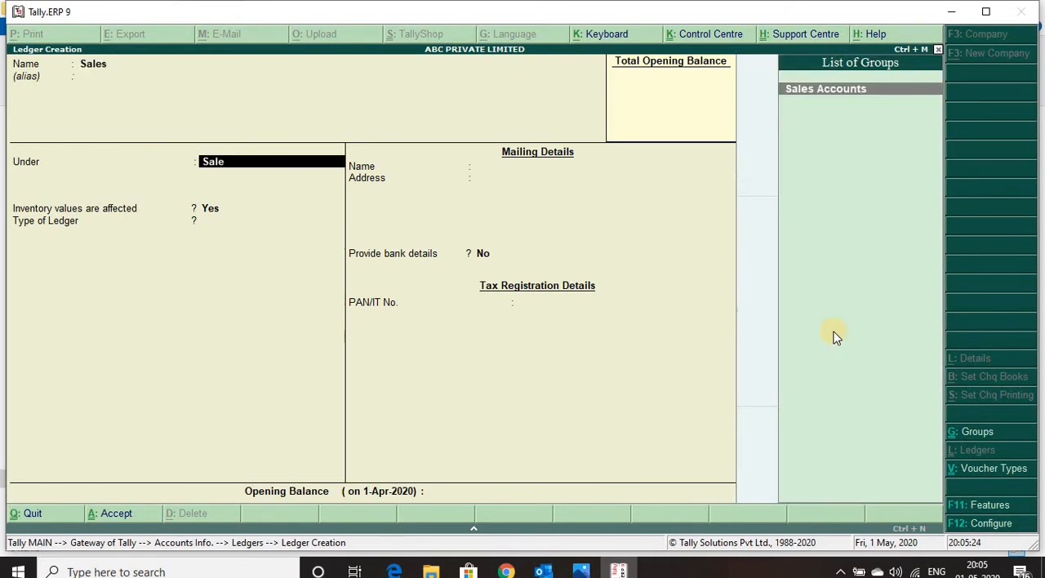
pyautogui.press('Return')
pyautogui.press('Return')
pyautogui.press('Return')
pyautogui.press('Return')
pyautogui.press('Return')
pyautogui.press('Return')
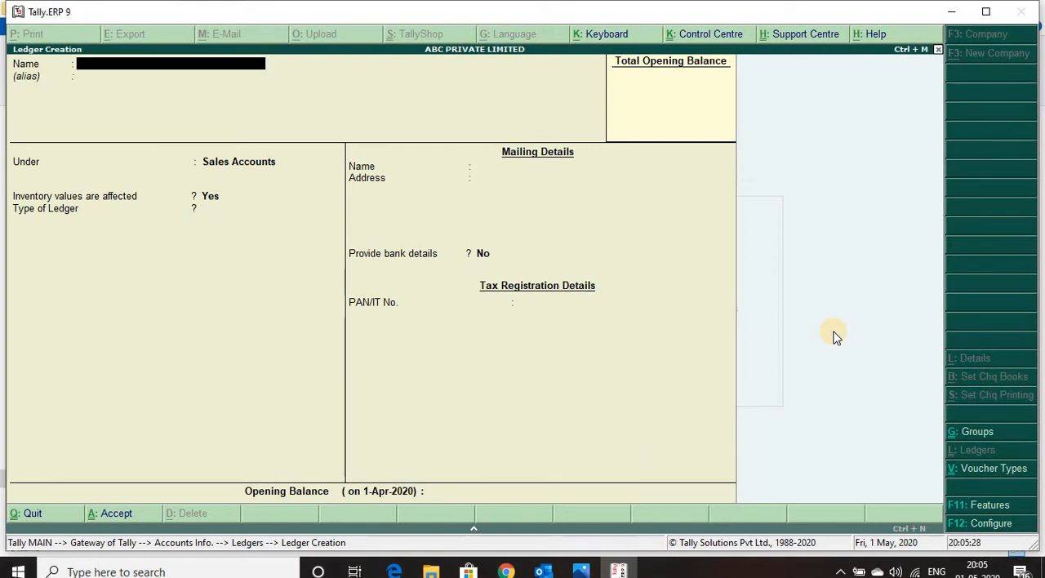
# Step: Name the next ledger HDFC Bank, without an alias, and place it under the Bank Accounts group
pyautogui.write('HDFC Bank')
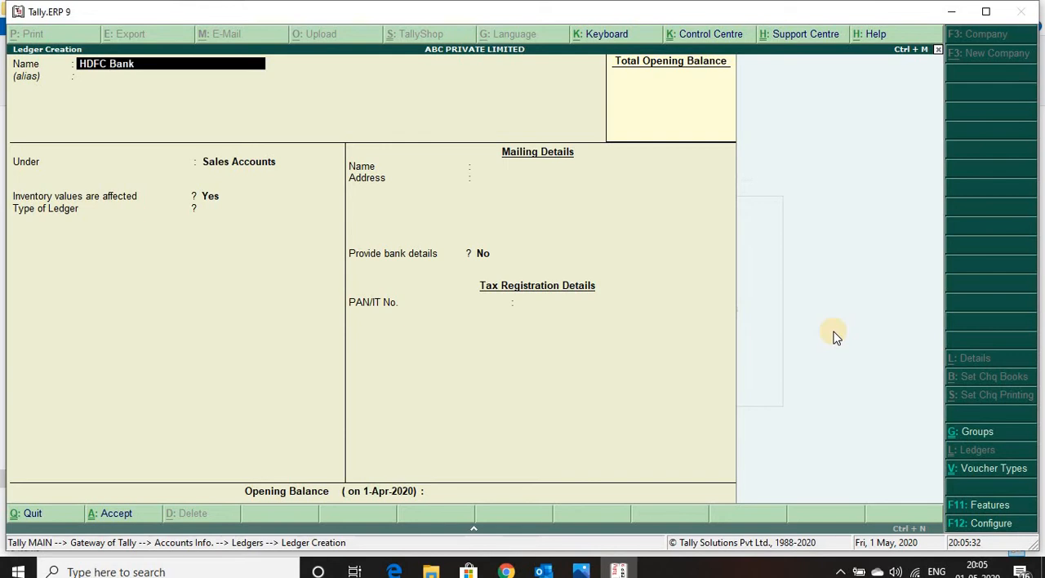
pyautogui.press('Return')
pyautogui.write('Bank')
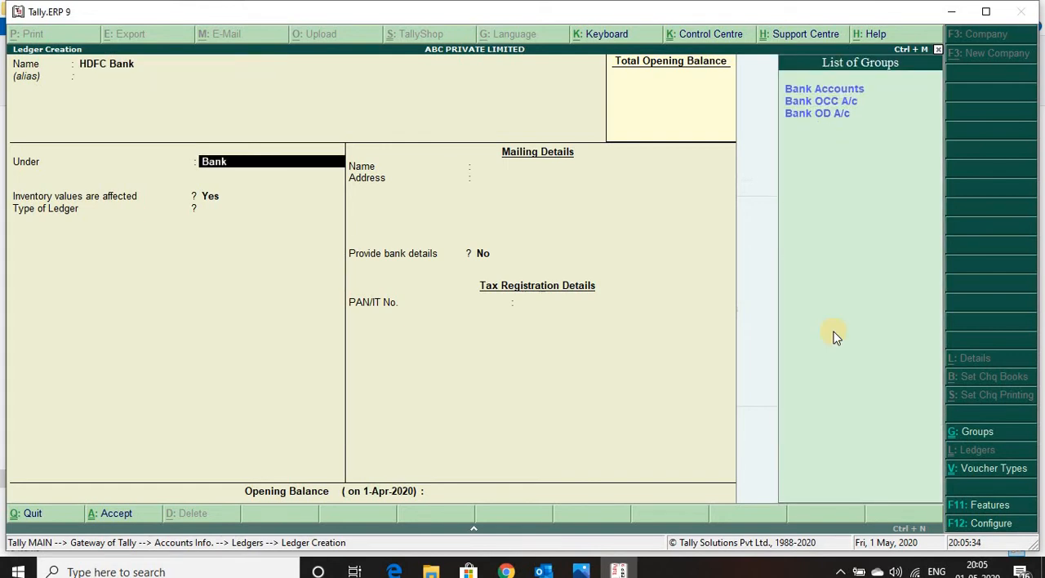
pyautogui.press('Return')
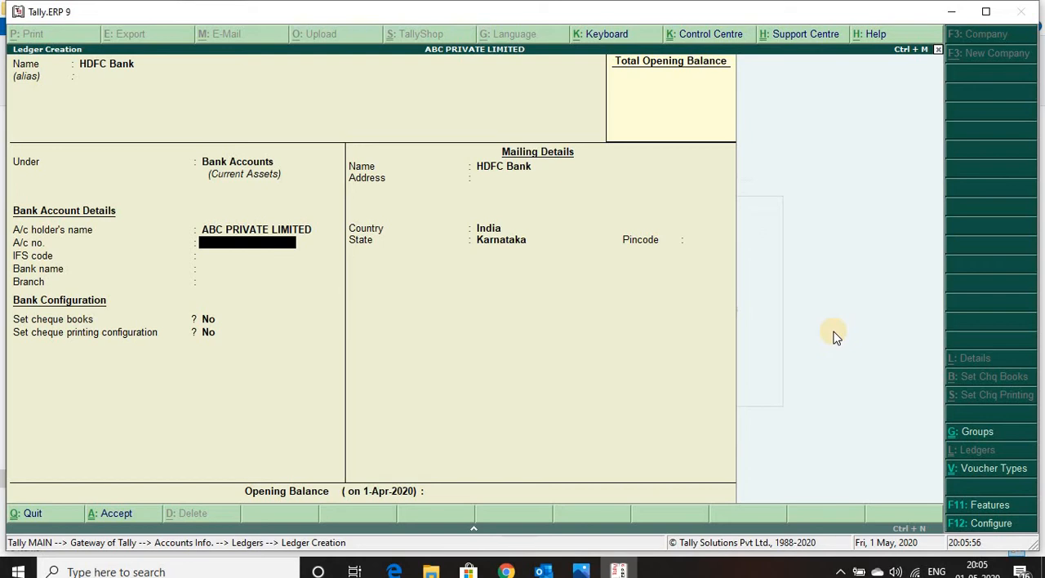
# Step: Enter the bank account number and the IFS code SBIN000000 in the bank account details of HDFC Bank
pyautogui.write('1234')
pyautogui.press('Return')
pyautogui.write('SBIN000000')
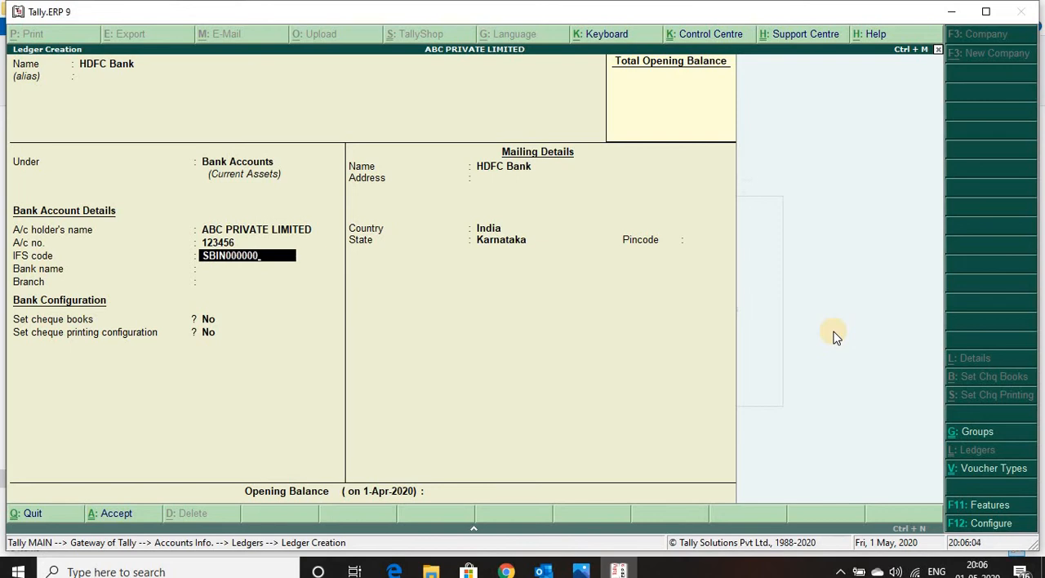
pyautogui.press('Return')
pyautogui.press('Return')
# Step: Set the bank name to State Bank of India (India) and the branch to Bangalore
pyautogui.write('sta')
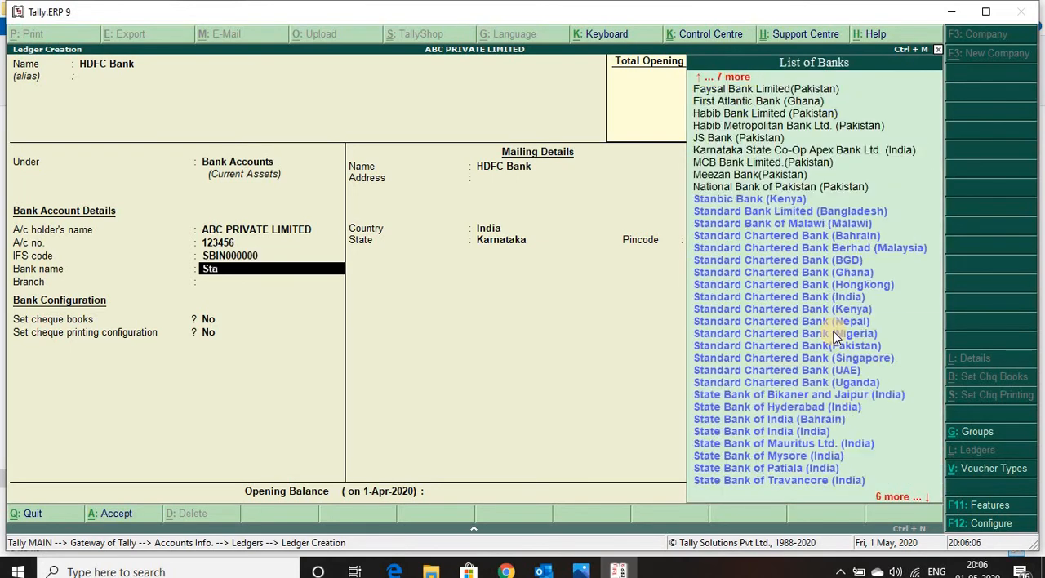
pyautogui.write('te')
pyautogui.press('Down')
pyautogui.press('Down')
pyautogui.press('Down')
pyautogui.press('Down')
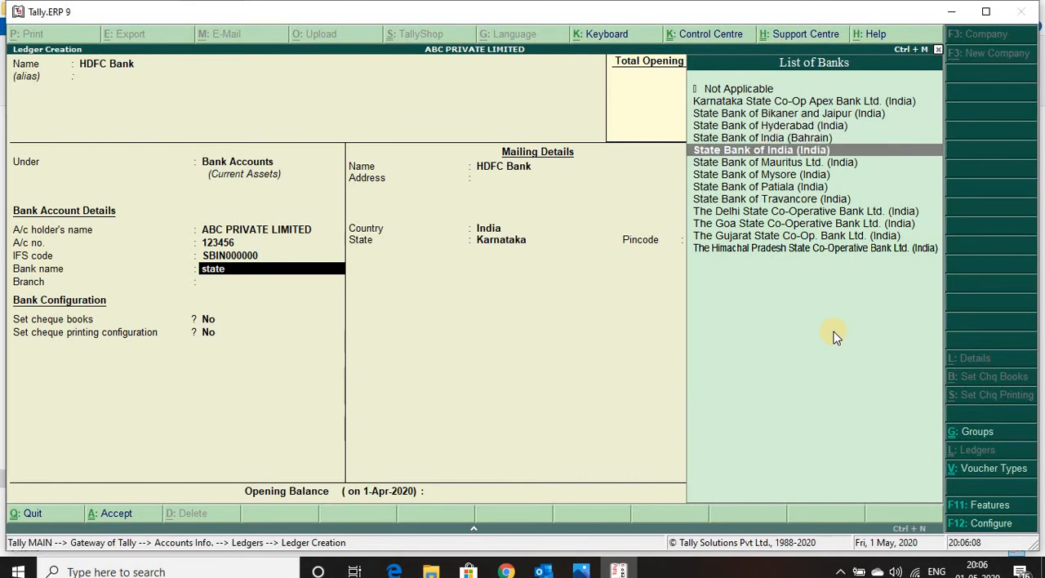
pyautogui.press('Return')
pyautogui.write('Bangalore')
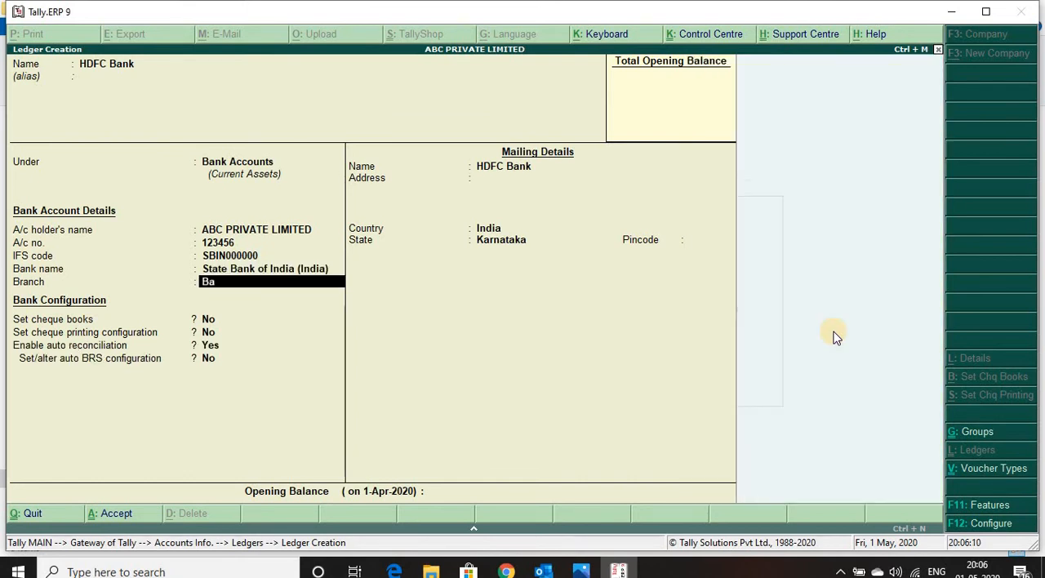
pyautogui.press('Return')
pyautogui.press('Return')
pyautogui.press('Return')
pyautogui.press('Return')
pyautogui.press('Return')
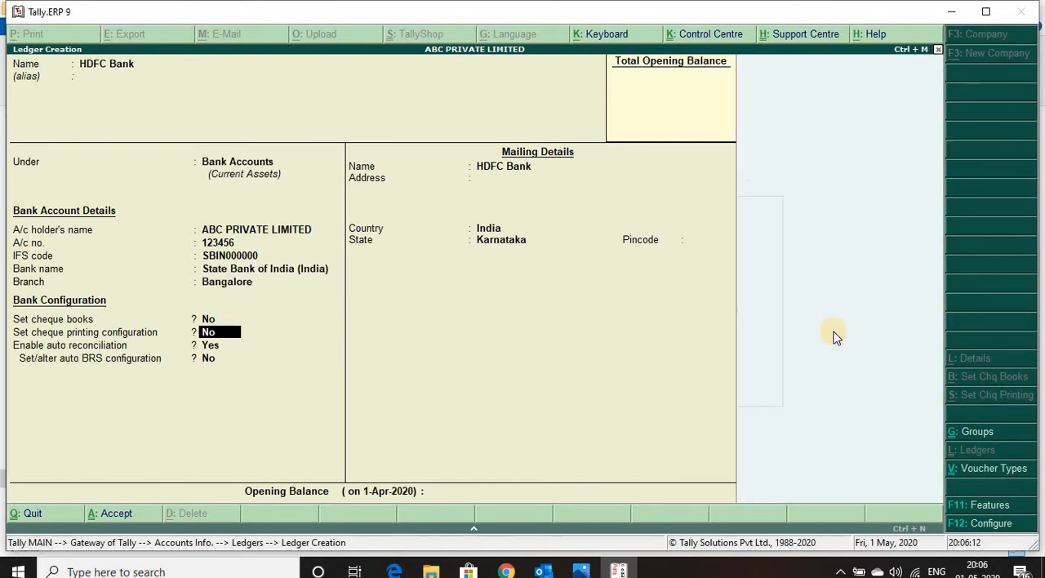
# Step: Keep the default bank configuration with cheque books and cheque printing at No, leave the address blank and save the HDFC Bank ledger
pyautogui.press('Return')
pyautogui.press('Return')
pyautogui.press('Return')
pyautogui.press('Return')
pyautogui.press('Return')
pyautogui.press('Return')
pyautogui.press('Return')
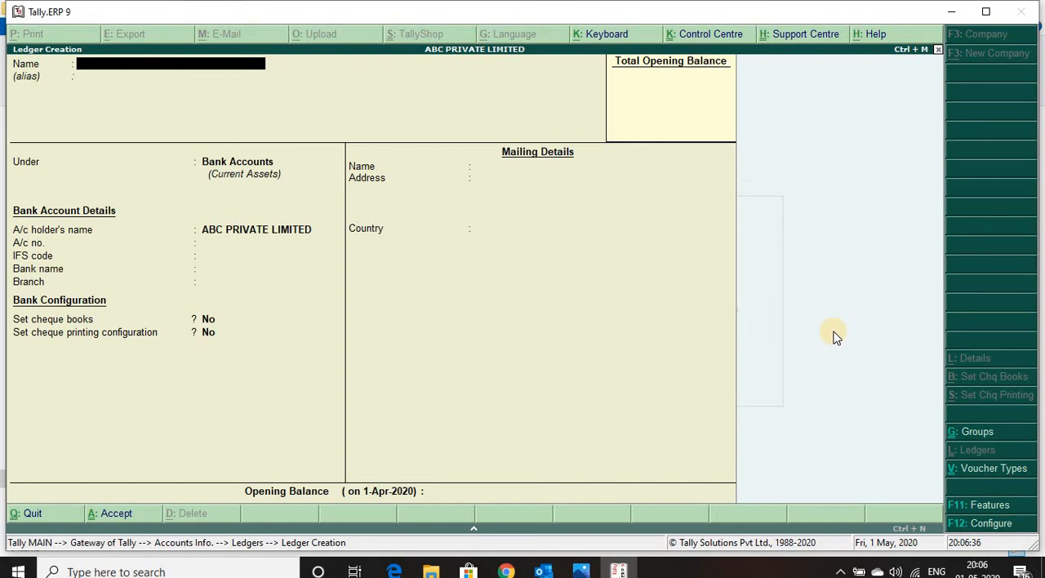
# Step: Quit ledger creation and open the list of single ledgers for display
pyautogui.press('Escape')
pyautogui.press('y')
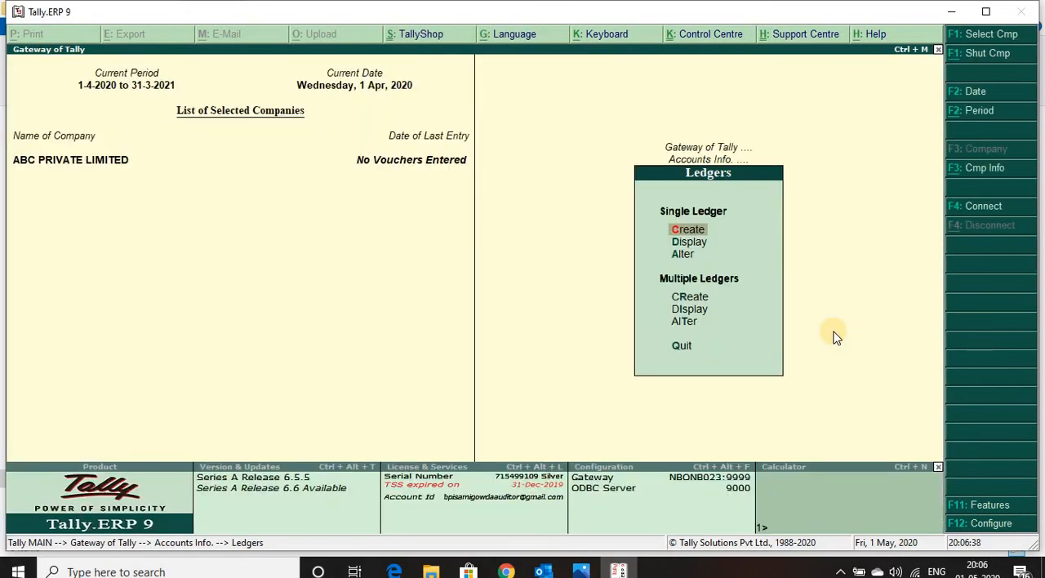
pyautogui.press('Down')
pyautogui.press('Down')
pyautogui.press('Up')
pyautogui.press('Return')
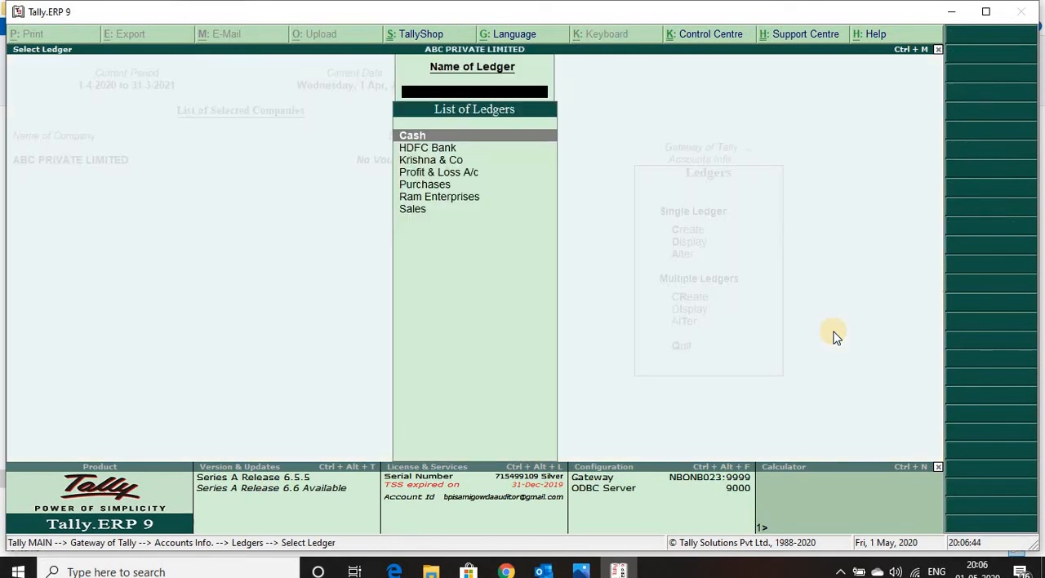
# Step: Review the names in the list of ledgers from Cash to Sales, and close the list
pyautogui.press('Down')
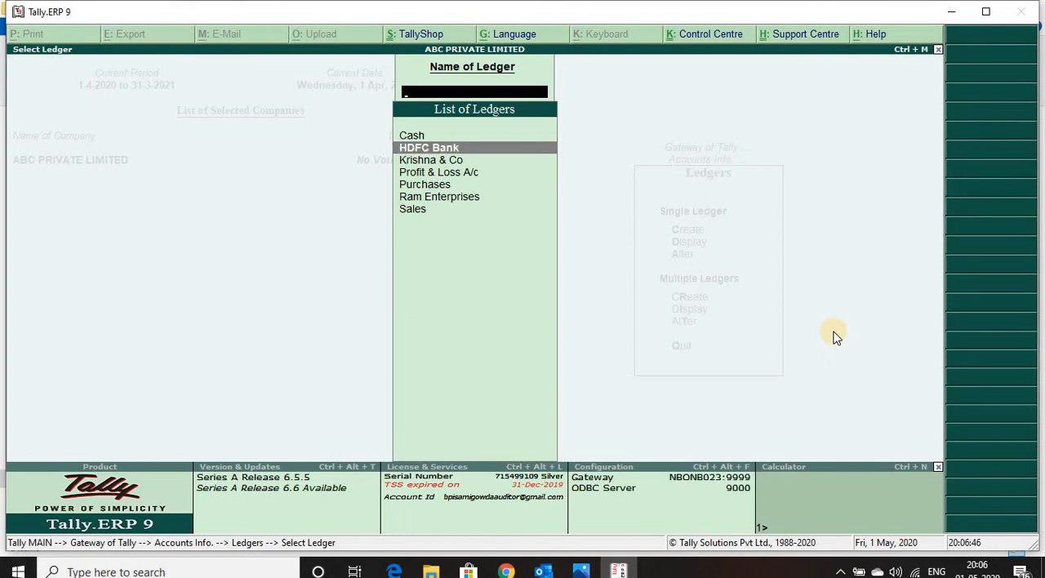
pyautogui.press('Down')
pyautogui.press('Down')
pyautogui.press('Down')
pyautogui.press('Down')
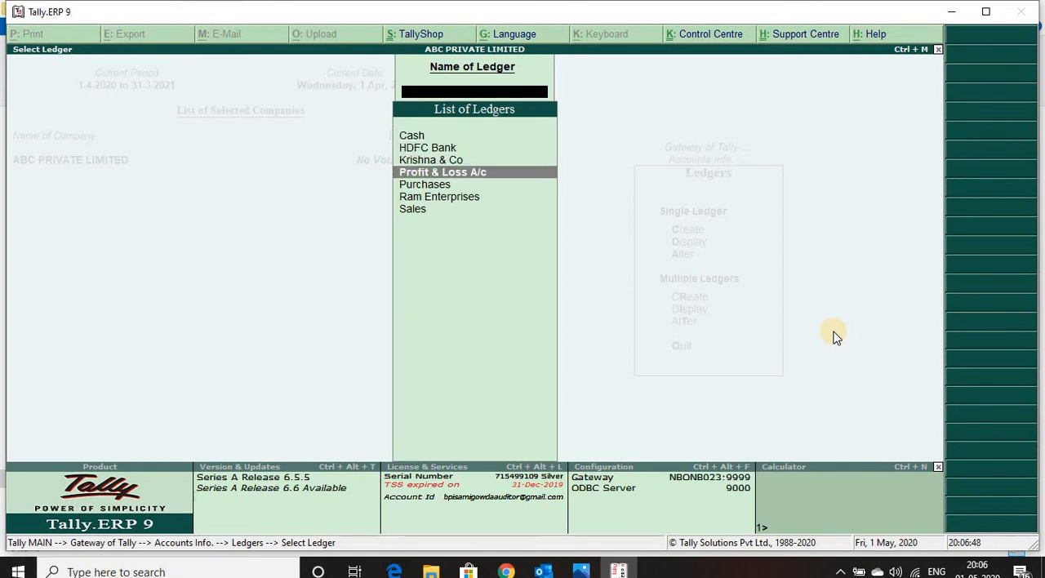
pyautogui.press('Down')
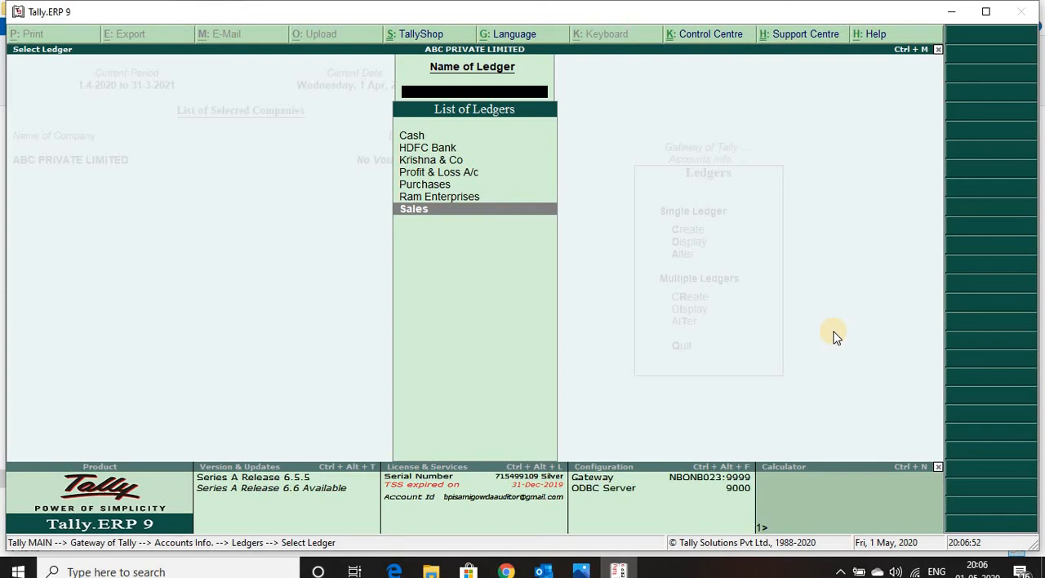
pyautogui.press('Up')
pyautogui.press('Up')
pyautogui.press('Up')
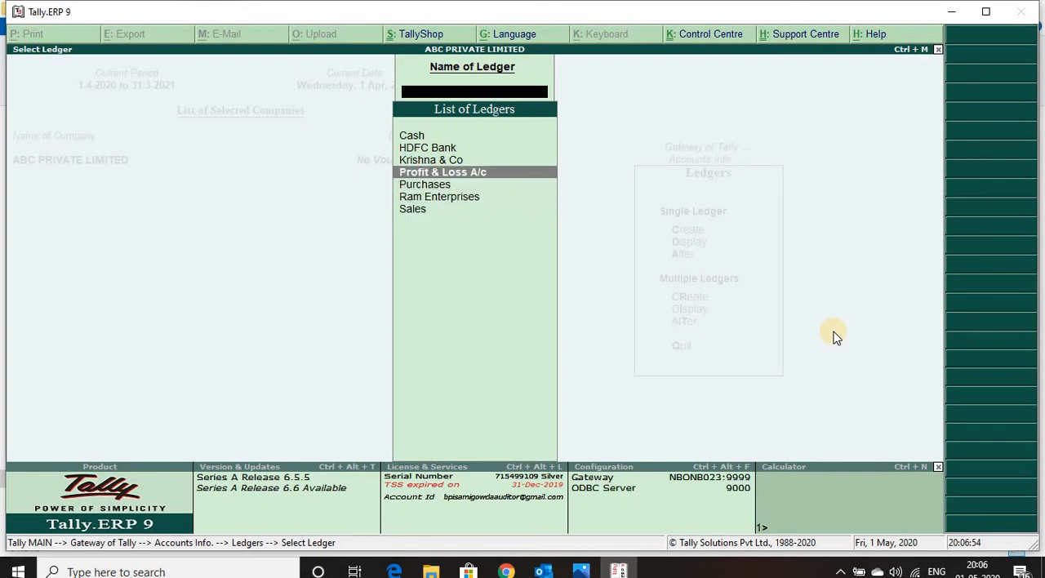
pyautogui.press('Up')
pyautogui.press('Up')
pyautogui.press('Up')
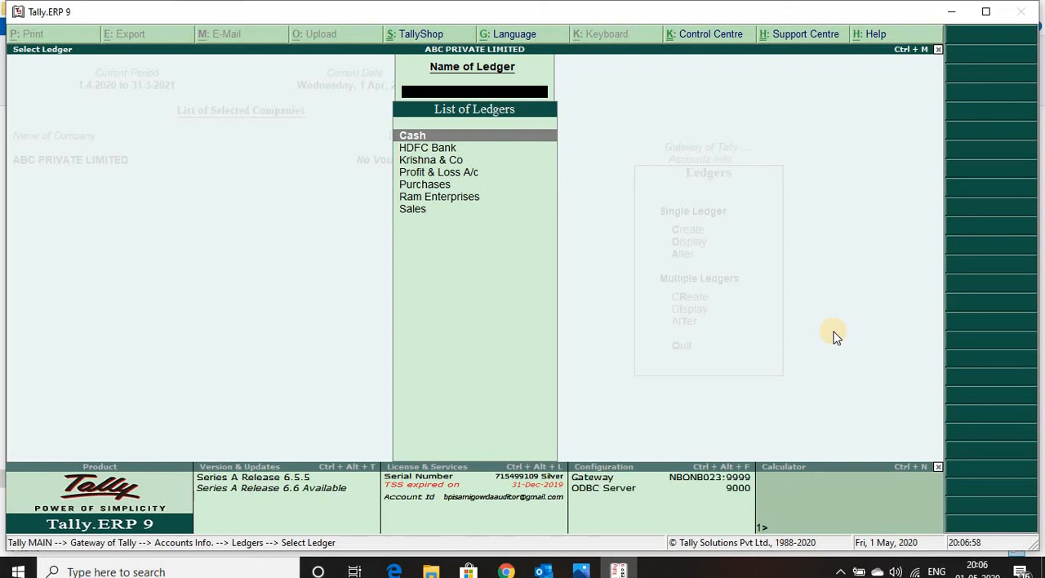
pyautogui.press('Down')
pyautogui.press('Down')
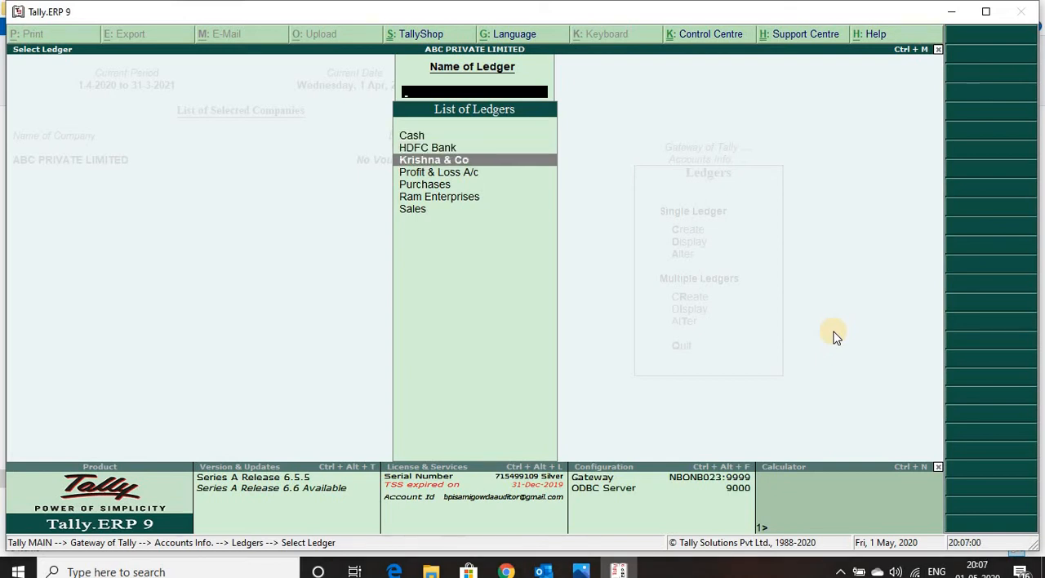
pyautogui.press('Down')
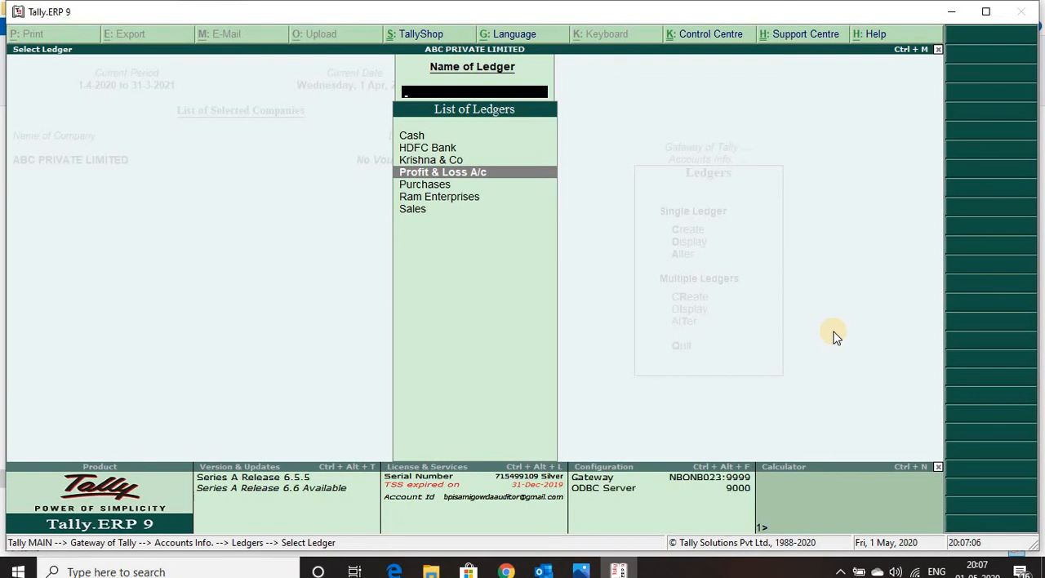
pyautogui.press('Escape')
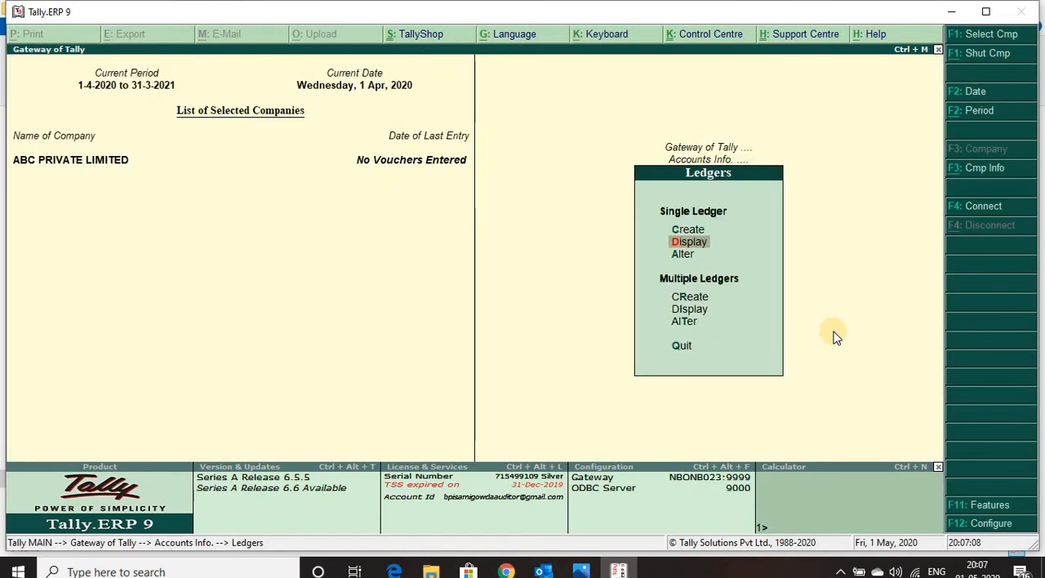
# Step: Reopen the display list of ledgers, highlight Krishna & Co and return to the Ledgers menu
pyautogui.press('Return')
pyautogui.press('Down')
pyautogui.press('Down')
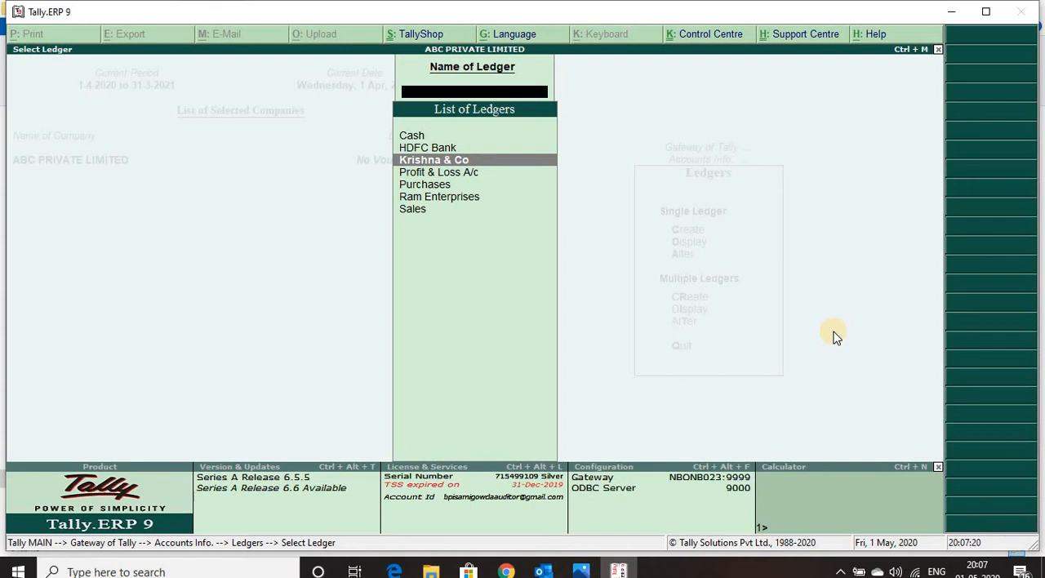
pyautogui.press('Escape')
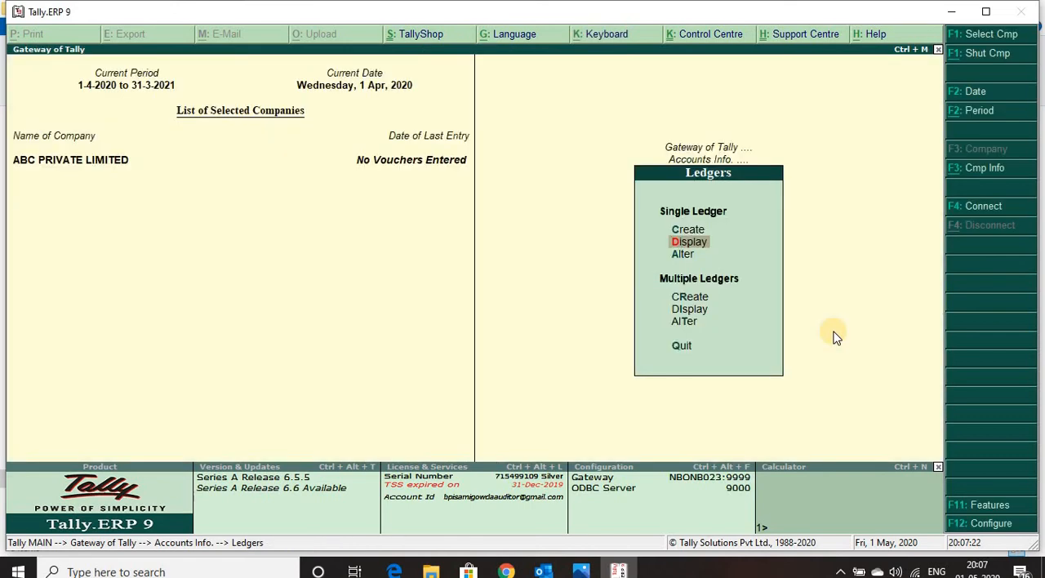
# Step: Open the Krishna & Co ledger for alteration, examine its details and return to the Ledgers menu without changes
pyautogui.press('Up')
pyautogui.press('Down')
pyautogui.press('Down')
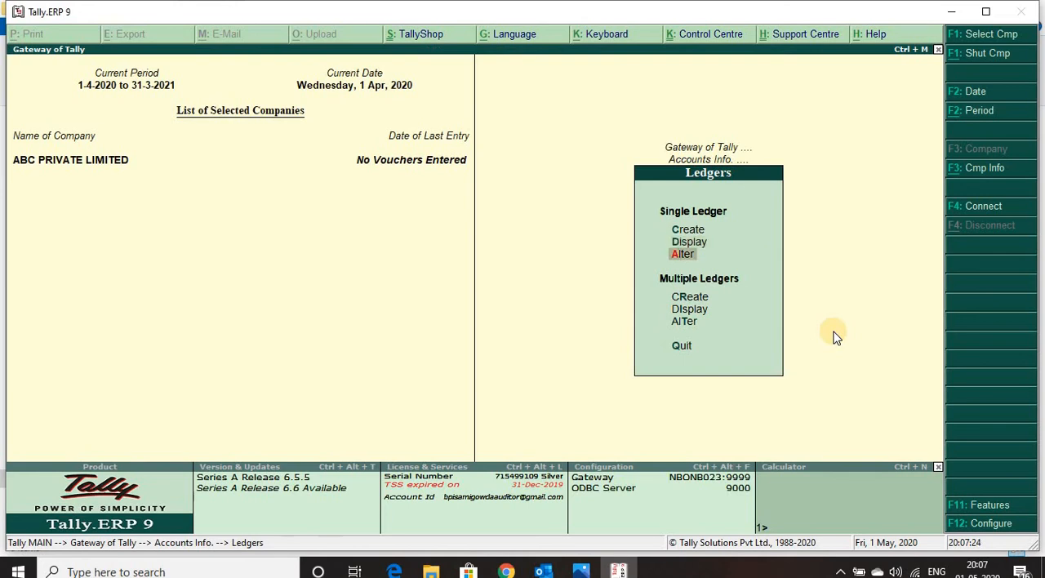
pyautogui.press('Return')
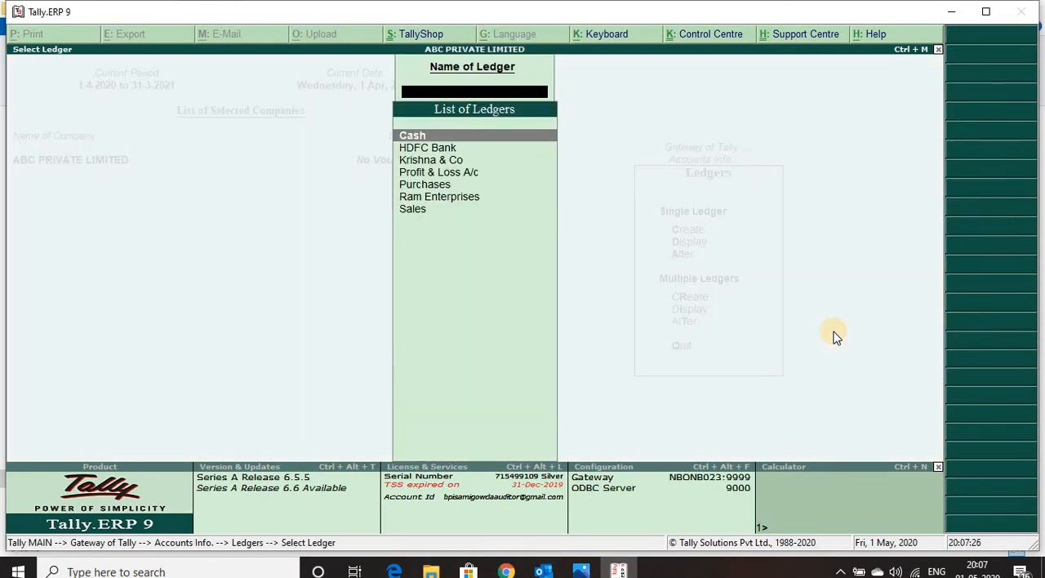
pyautogui.press('Down')
pyautogui.press('Down')
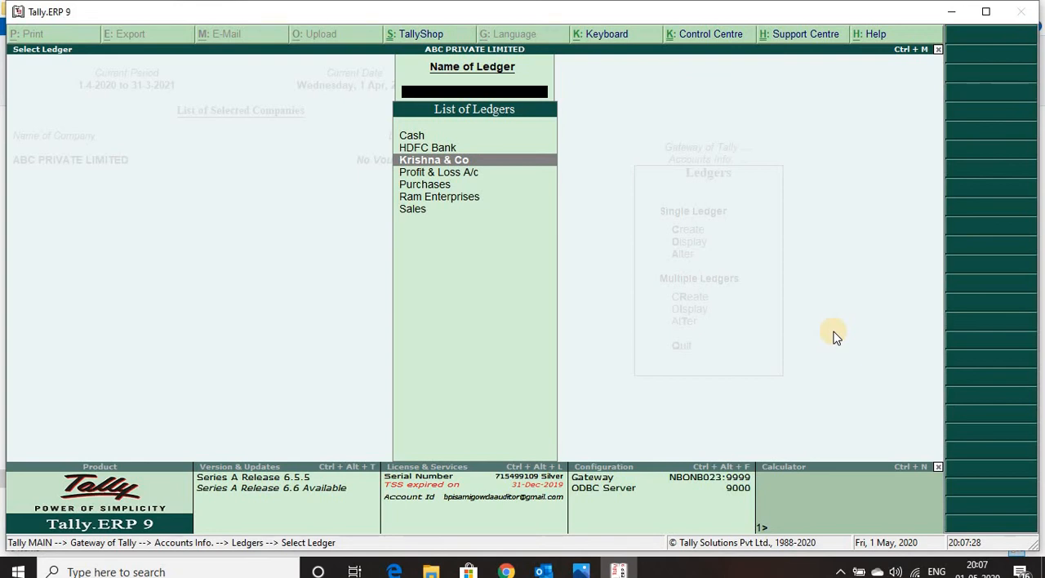
pyautogui.press('Return')
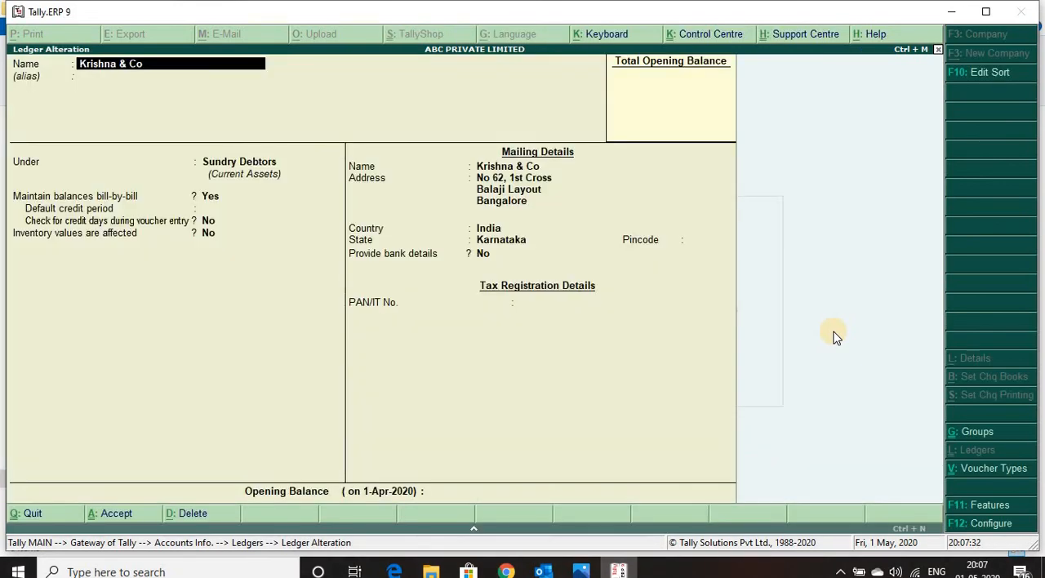
pyautogui.press('Escape')
pyautogui.press('Escape')
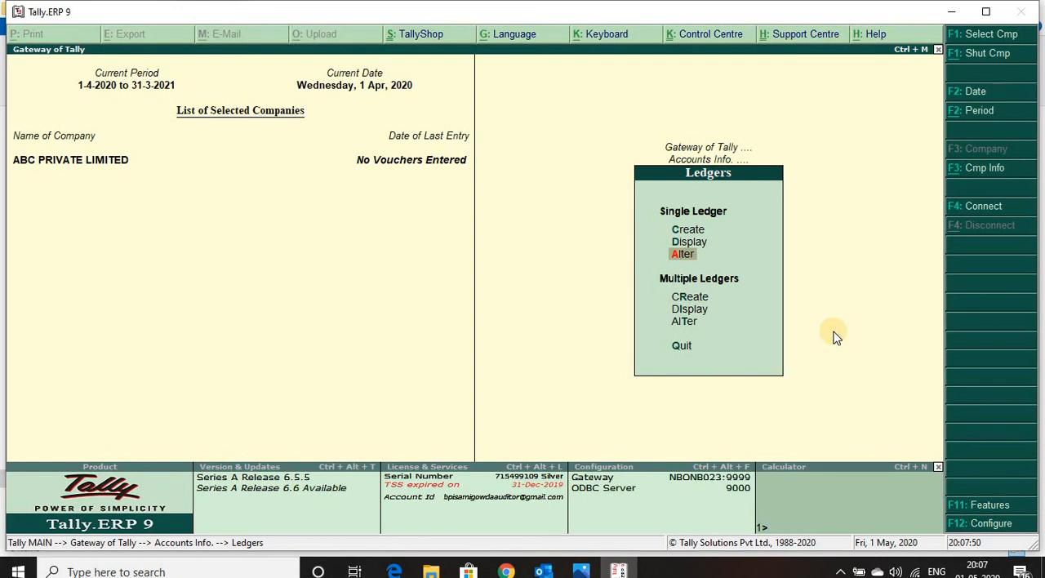
# Step: Start creating multiple ledgers at once under the Indirect Expenses group
pyautogui.press('Down')
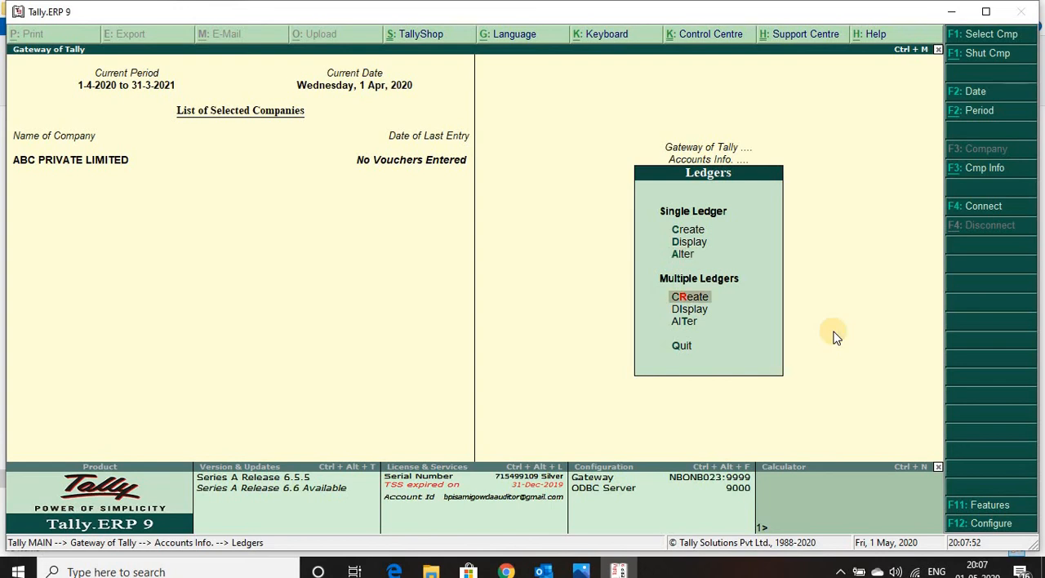
pyautogui.press('Return')
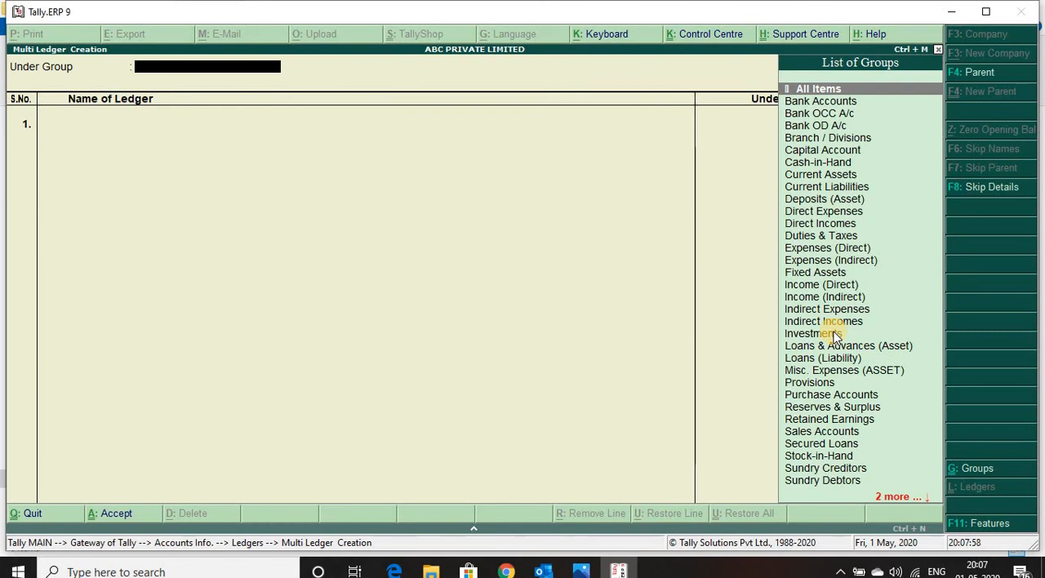
pyautogui.write('Ind')
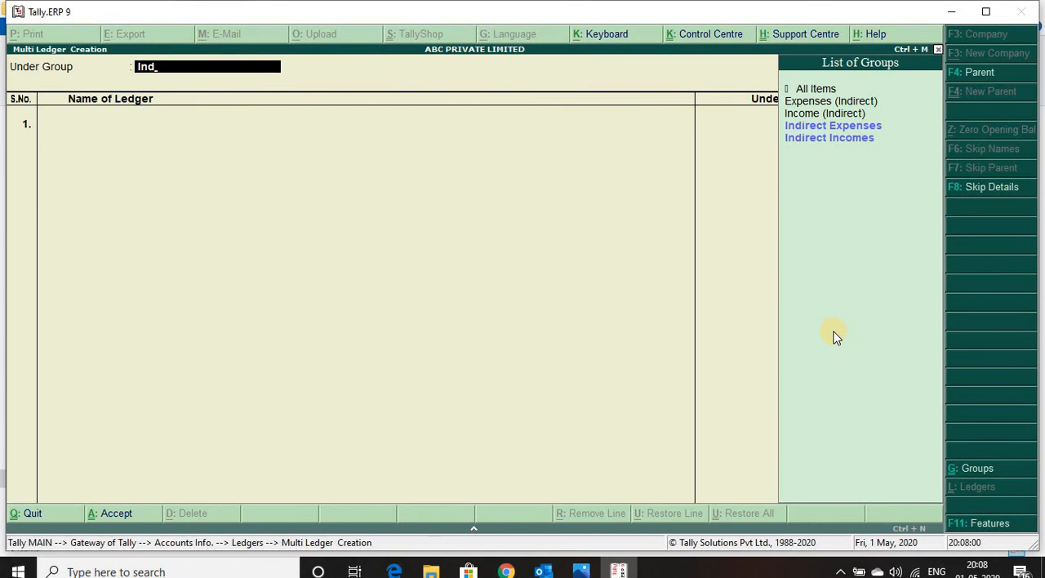
pyautogui.press('Down')
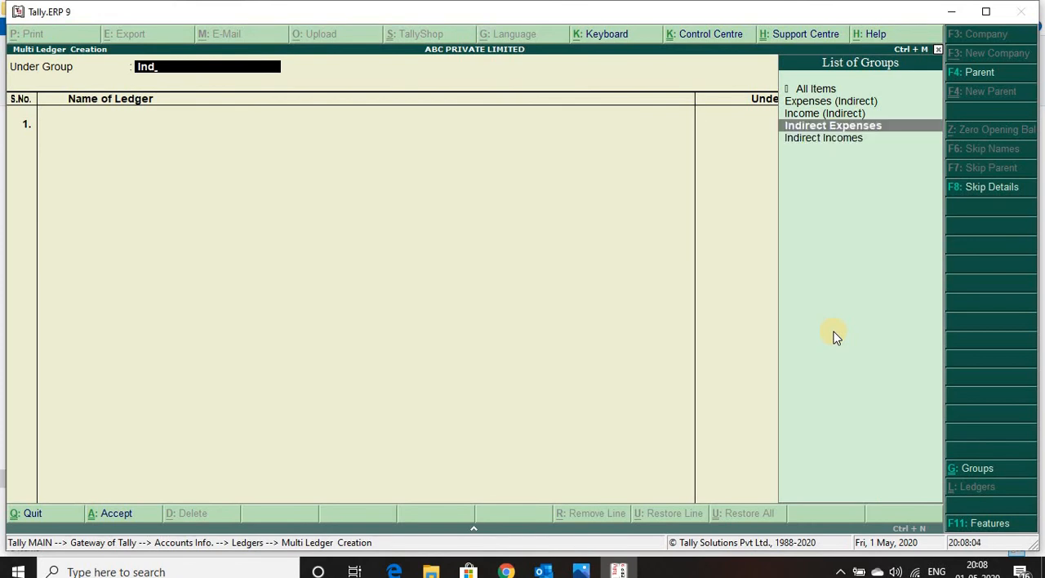
pyautogui.press('Return')
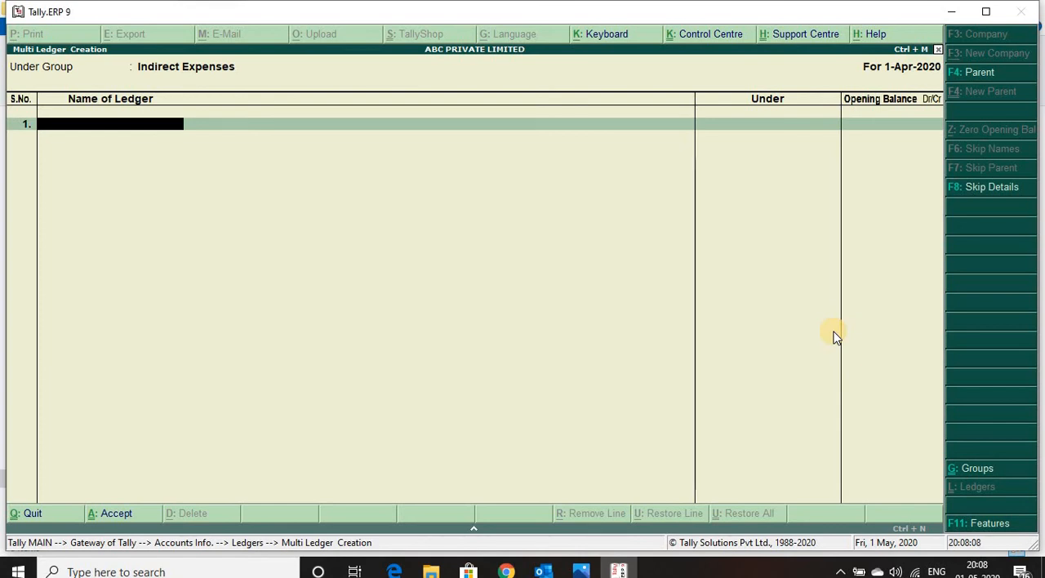
# Step: Enter Rent and Salary as the first two ledgers under Indirect Expenses, leaving their opening balances blank
pyautogui.write('Rent')
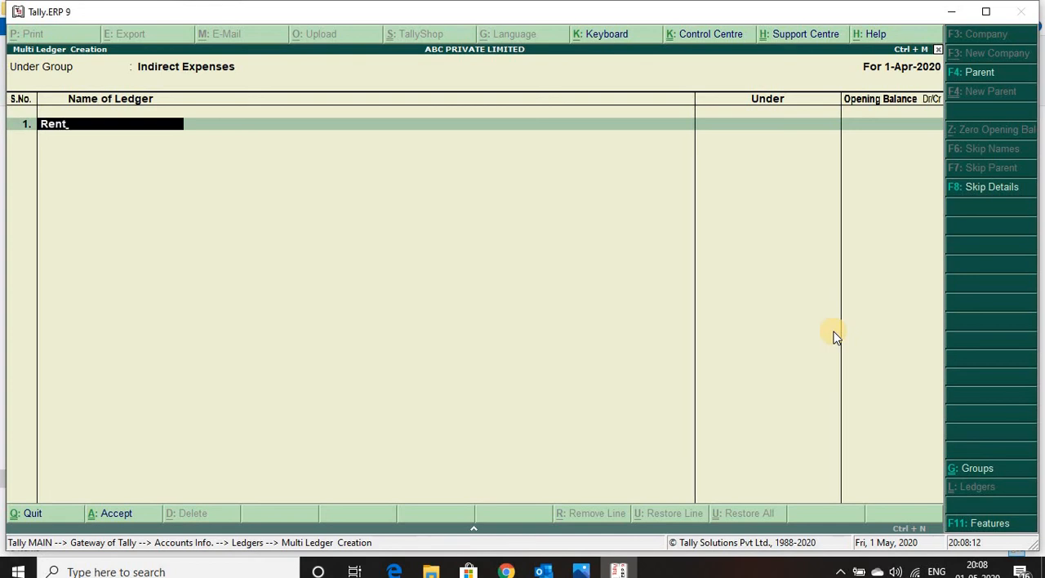
pyautogui.press('Return')
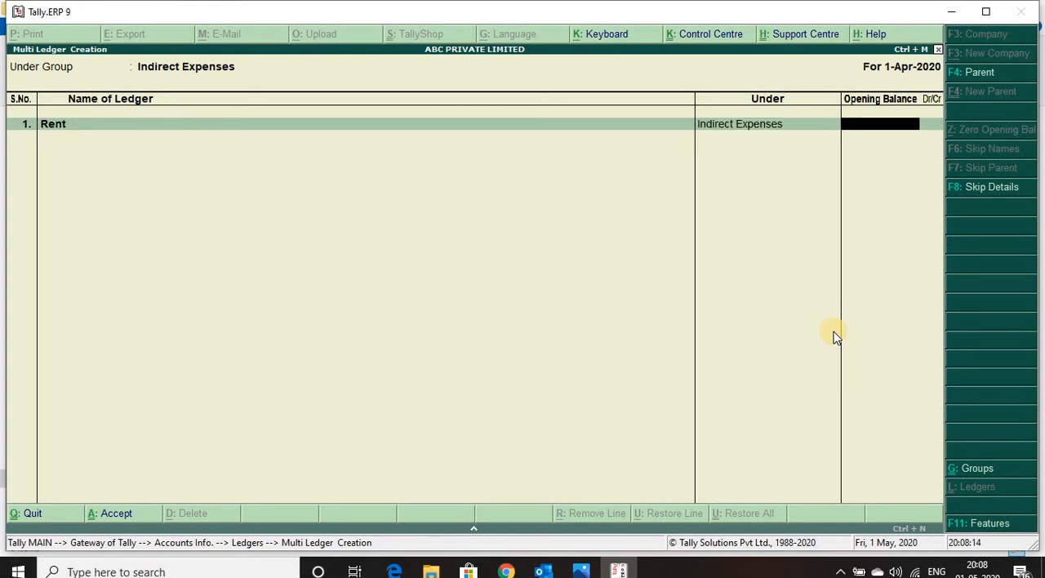
pyautogui.press('Return')
pyautogui.write('Salary')
pyautogui.press('Return')
pyautogui.press('Return')
# Step: Add Conveyance as the third ledger without an opening balance, and save the multiple ledger creation
pyautogui.write('Conveyan')
pyautogui.press('BackSpace')
pyautogui.write('yance')
pyautogui.press('Return')
pyautogui.press('Return')
pyautogui.press('Return')
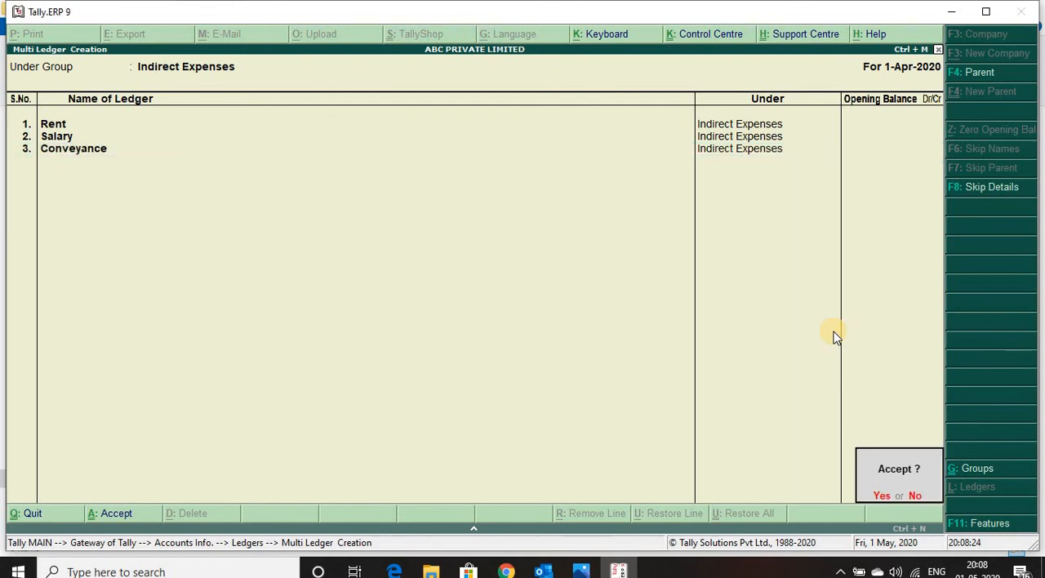
pyautogui.press('y')
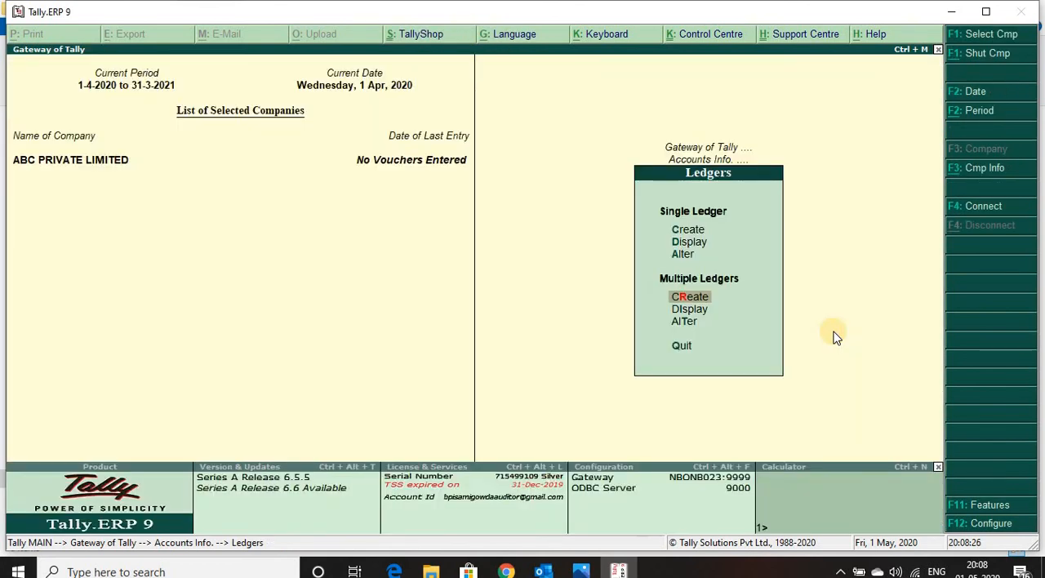
# Step: Display the list of single ledgers, look through it down to Salary, and return to the Ledgers menu
pyautogui.press('Up')
pyautogui.press('Up')
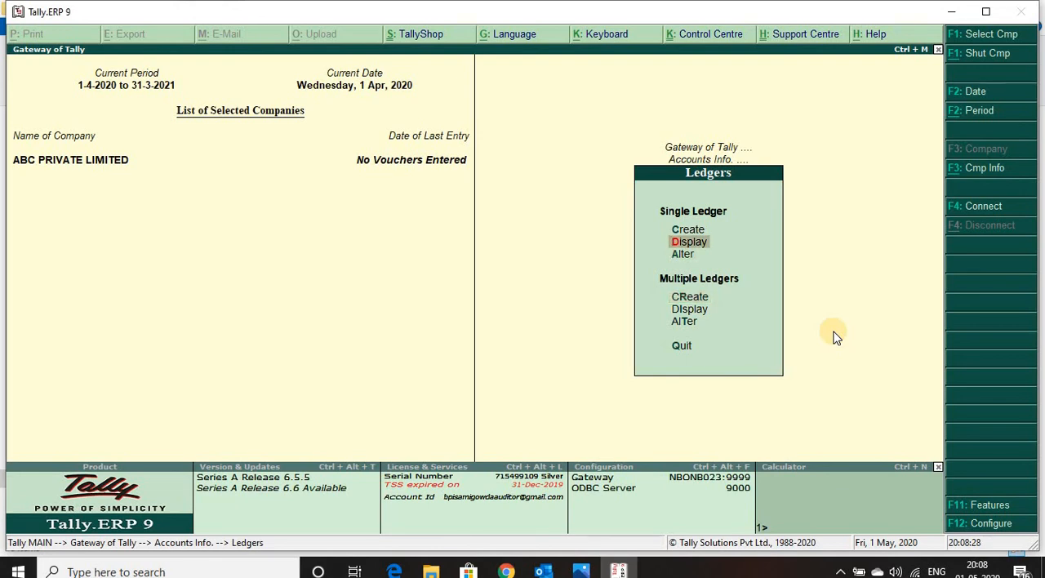
pyautogui.press('Return')
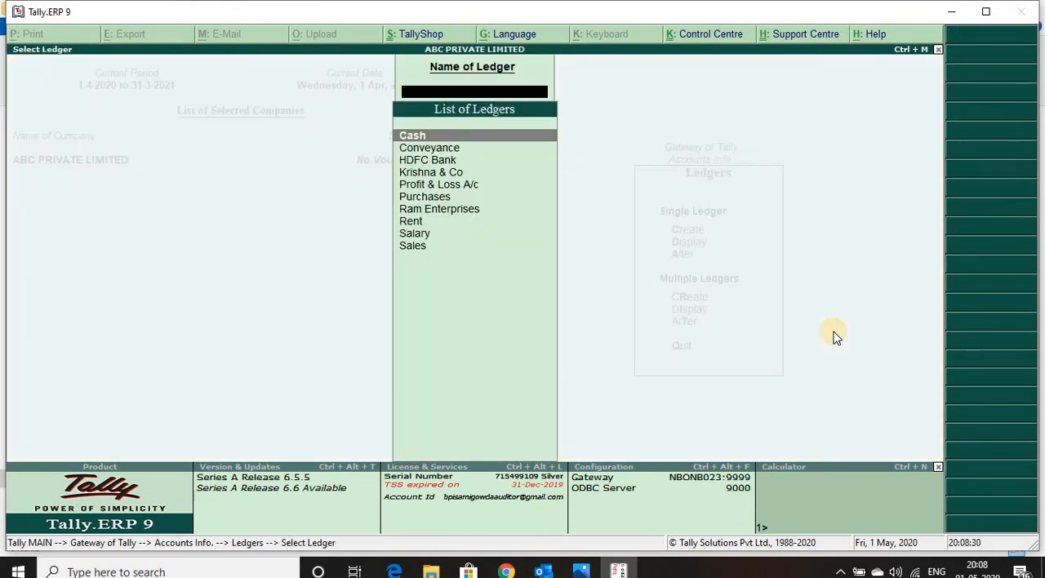
pyautogui.press('Down')
pyautogui.press('Down')
pyautogui.press('Down')
pyautogui.press('Down')
pyautogui.press('Down')
pyautogui.press('Down')
pyautogui.press('Down')
pyautogui.press('Down')
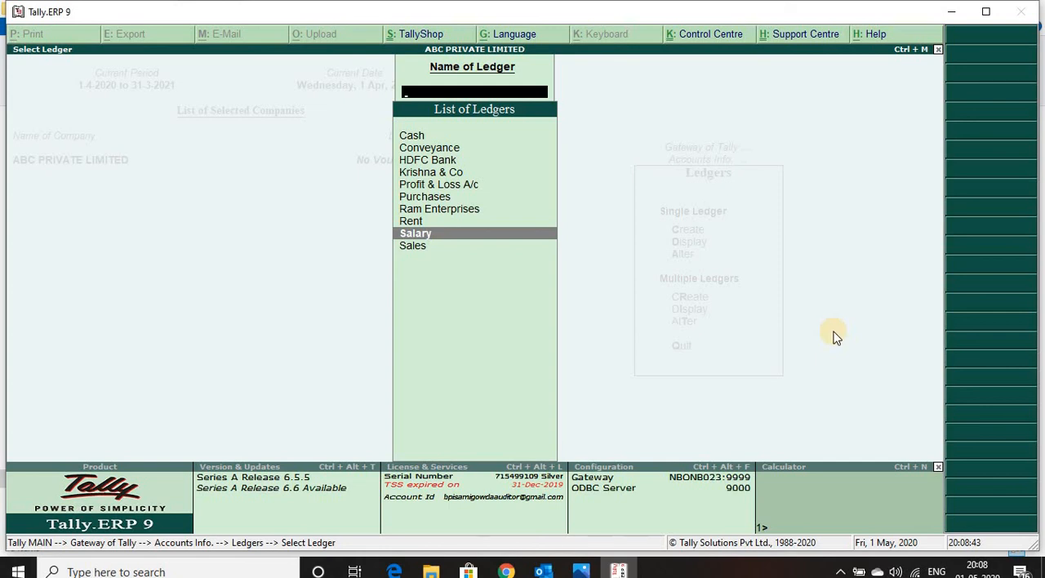
pyautogui.press('Escape')
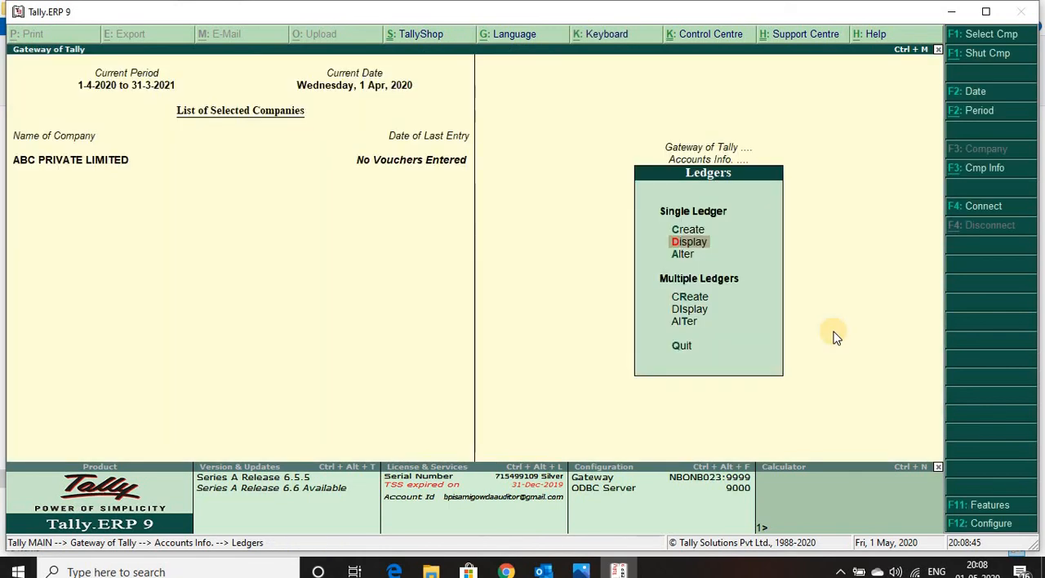
# Step: Return to the Gateway of Tally and display the List of Accounts
pyautogui.press('Escape')
pyautogui.press('Escape')
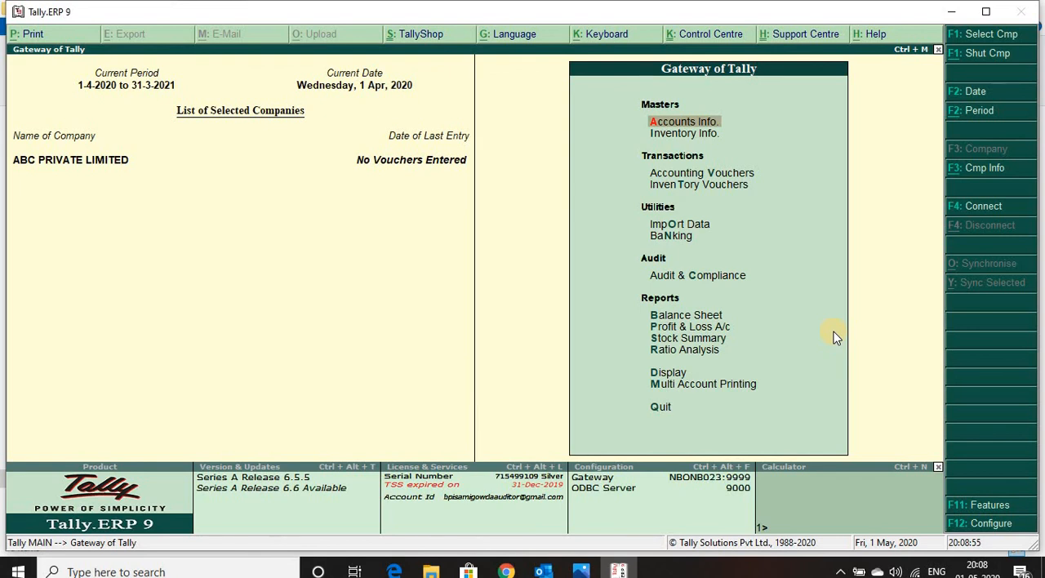
pyautogui.click(658, 375)
pyautogui.click(656, 373)
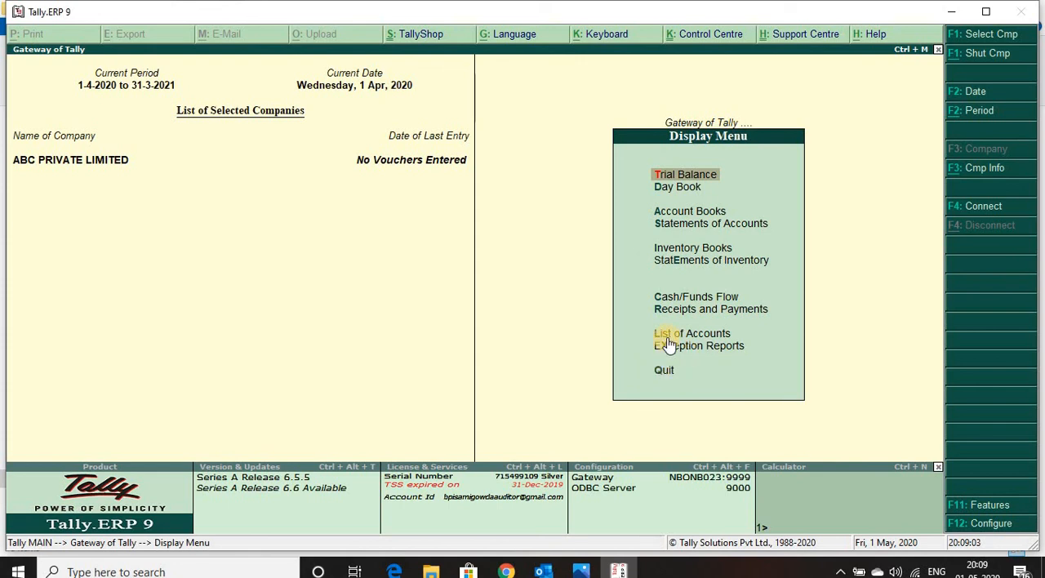
pyautogui.click(669, 341)
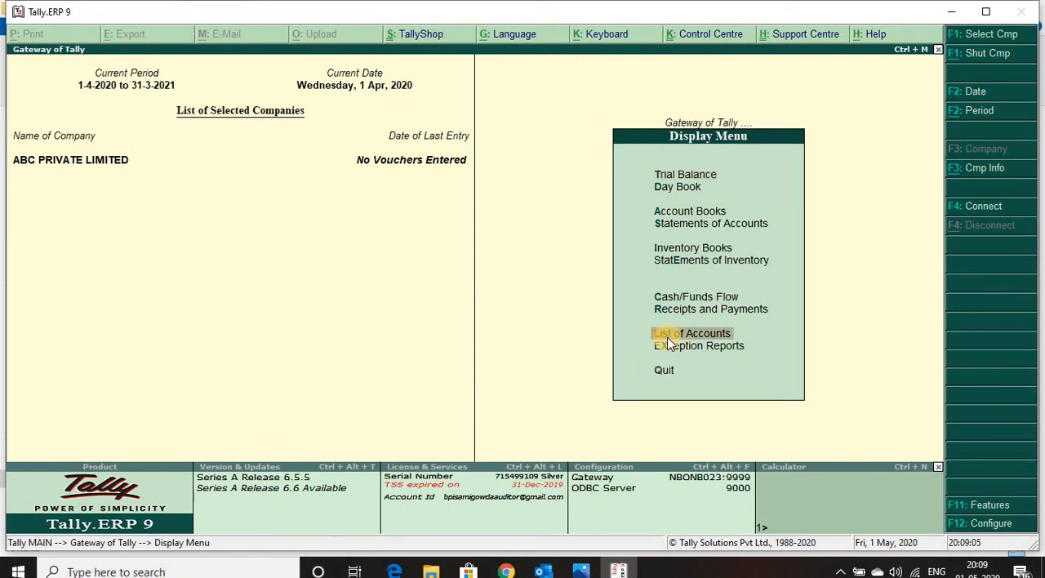
pyautogui.click(667, 337)
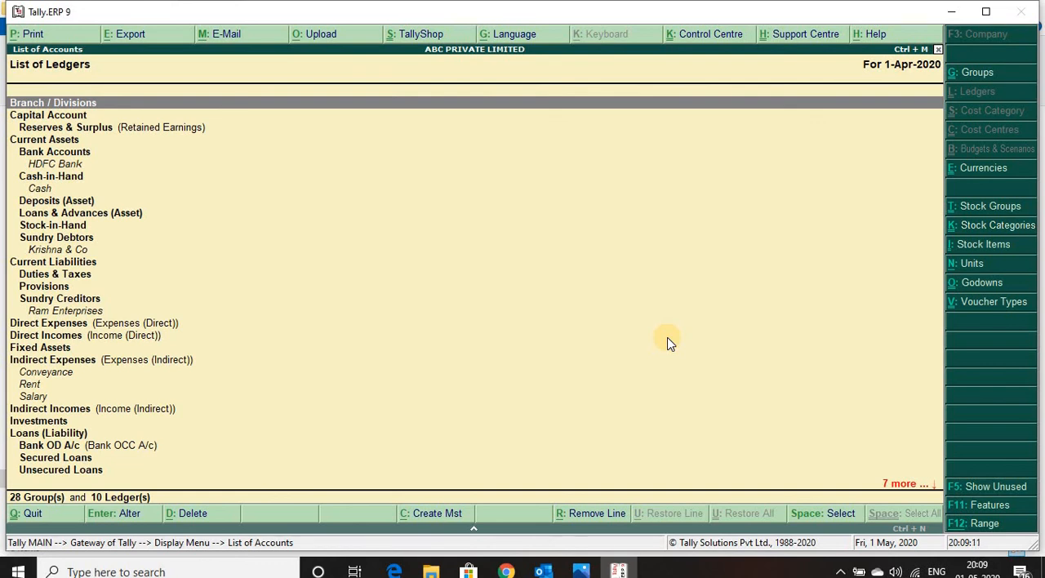
# Step: Examine the ledgers grouped under Current Assets, from Bank Accounts and Cash-in-Hand down to Krishna & Co under Sundry Debtors
pyautogui.press('Down')
pyautogui.press('Down')
pyautogui.press('Down')
pyautogui.press('Down')
pyautogui.press('Down')
pyautogui.press('Up')
pyautogui.press('Down')
pyautogui.press('Down')
pyautogui.press('Down')
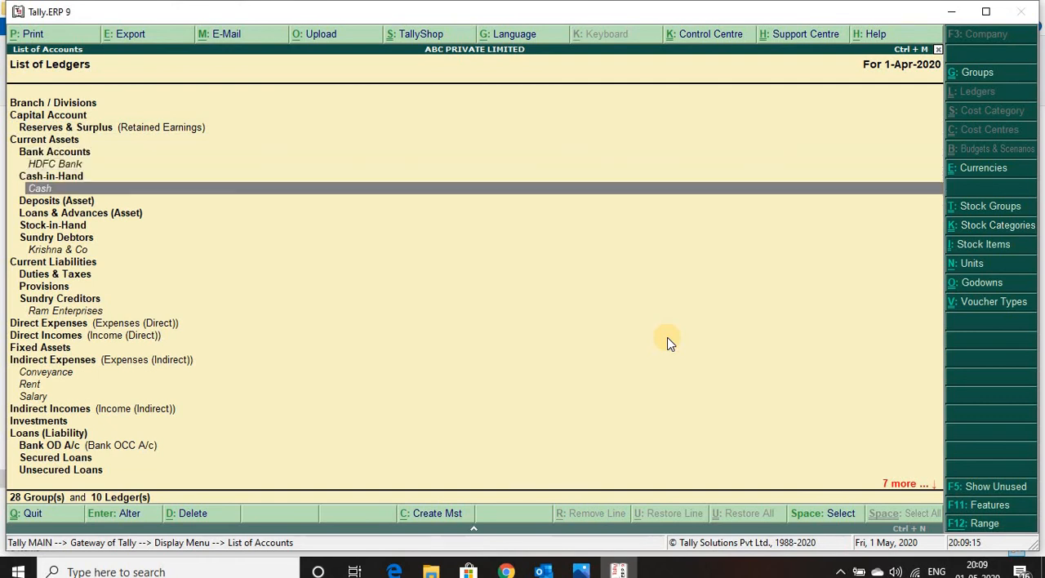
pyautogui.press('Up')
pyautogui.press('Down')
pyautogui.press('Down')
pyautogui.press('Down')
pyautogui.press('Down')
pyautogui.press('Down')
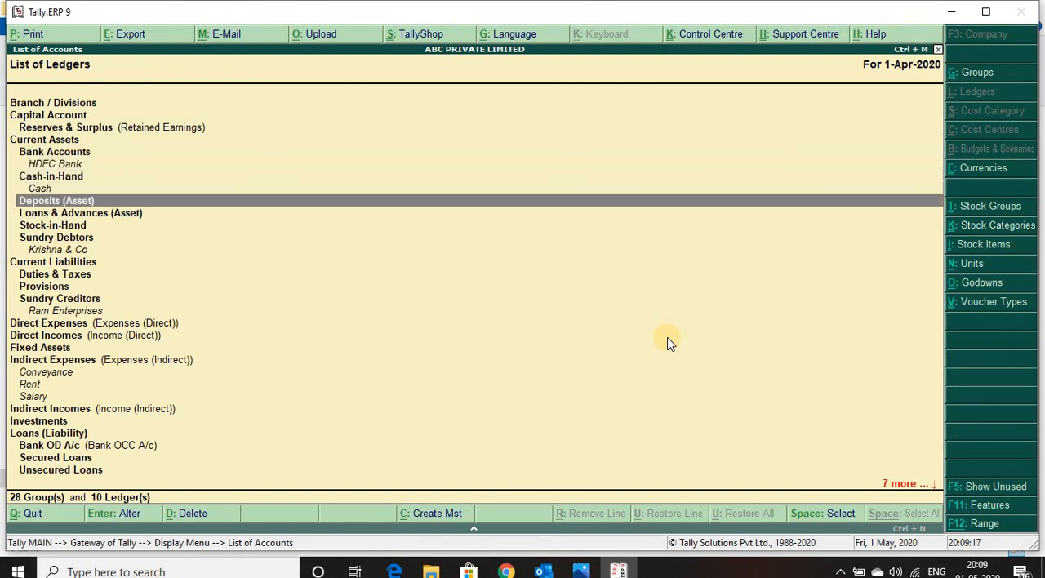
# Step: Examine the Current Liabilities groups down to the Ram Enterprises ledger under Sundry Creditors
pyautogui.press('Down')
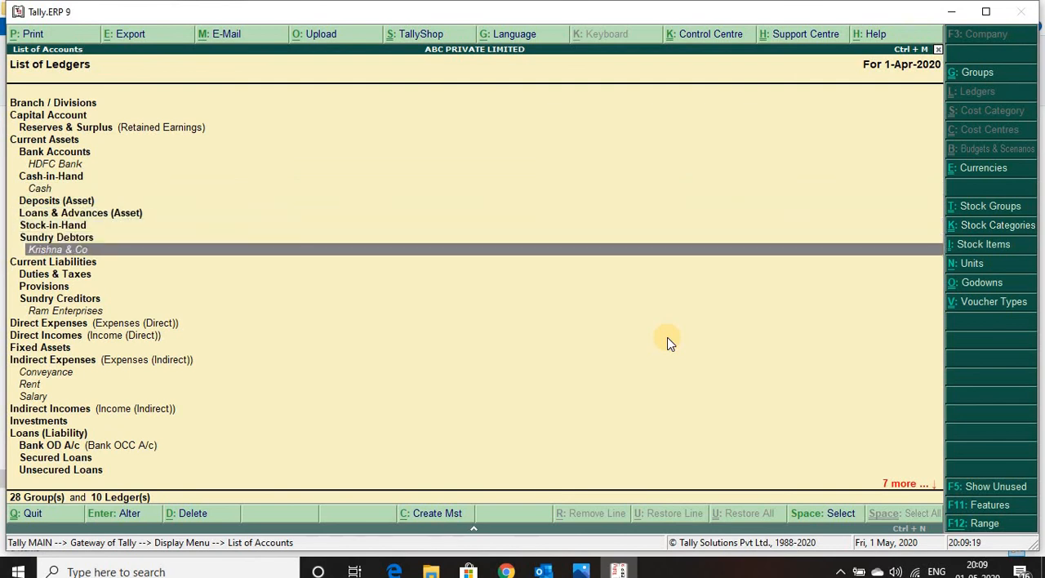
pyautogui.press('Up')
pyautogui.press('Down')
pyautogui.press('Down')
pyautogui.press('Down')
pyautogui.press('Down')
pyautogui.press('Down')
pyautogui.press('Down')
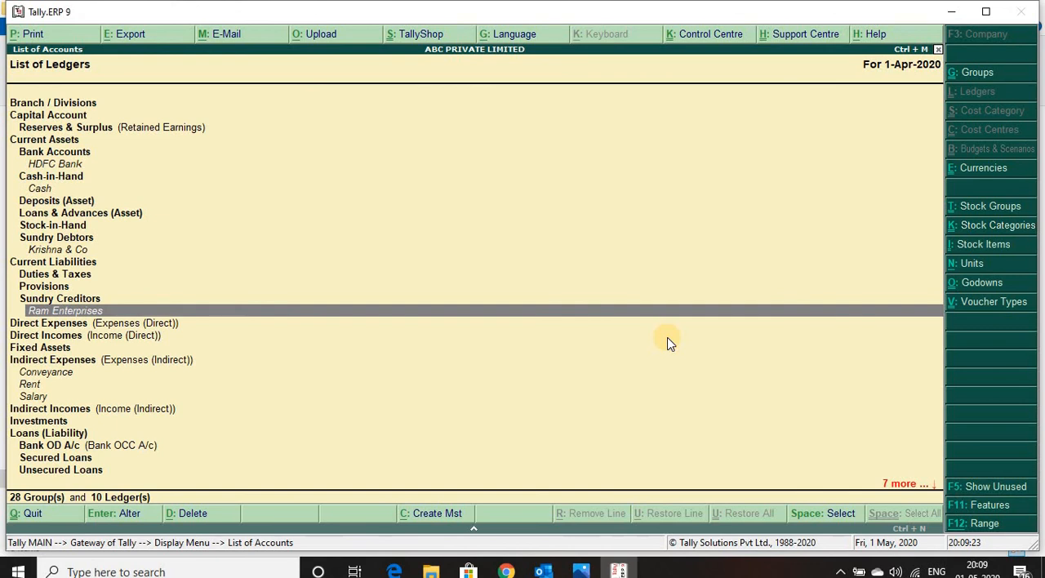
# Step: Examine the Conveyance, Rent and Salary ledgers listed under the Indirect Expenses group
pyautogui.press('Up')
pyautogui.press('Down')
pyautogui.press('Down')
pyautogui.press('Down')
pyautogui.press('Down')
pyautogui.press('Down')
pyautogui.press('Down')
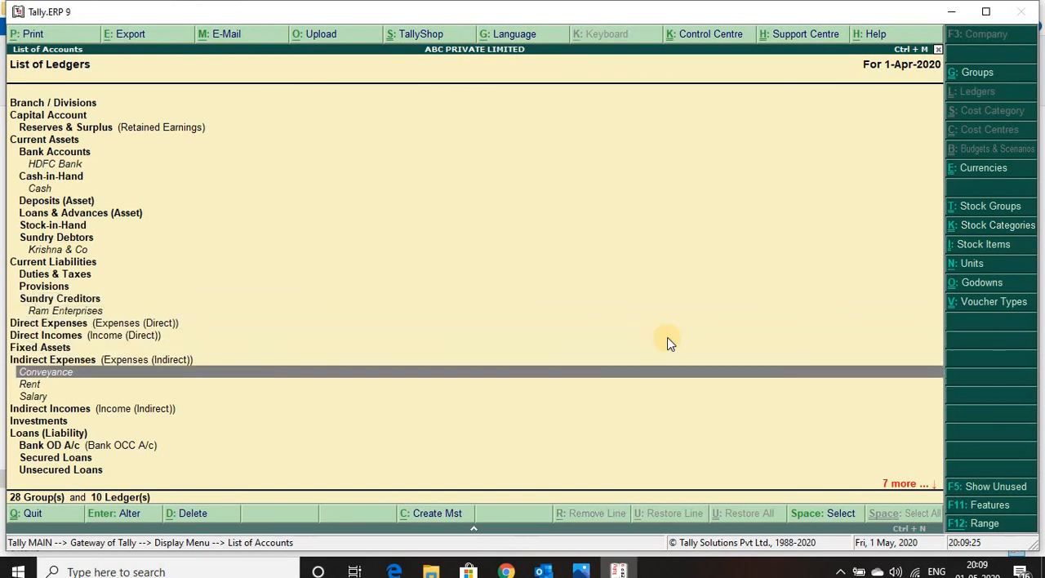
pyautogui.press('Up')
pyautogui.press('Down')
pyautogui.press('Down')
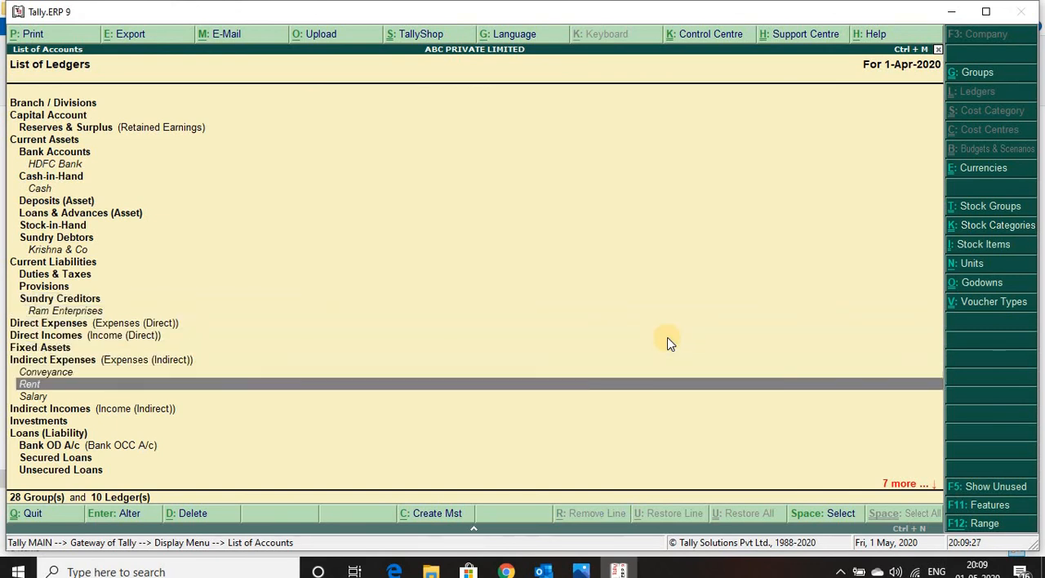
pyautogui.press('Up')
# Step: Examine the Purchase Accounts and Sales Accounts ledgers down to Profit & Loss A/c, and close the List of Accounts
pyautogui.press('Down')
pyautogui.press('Down')
pyautogui.press('Down')
pyautogui.press('Down')
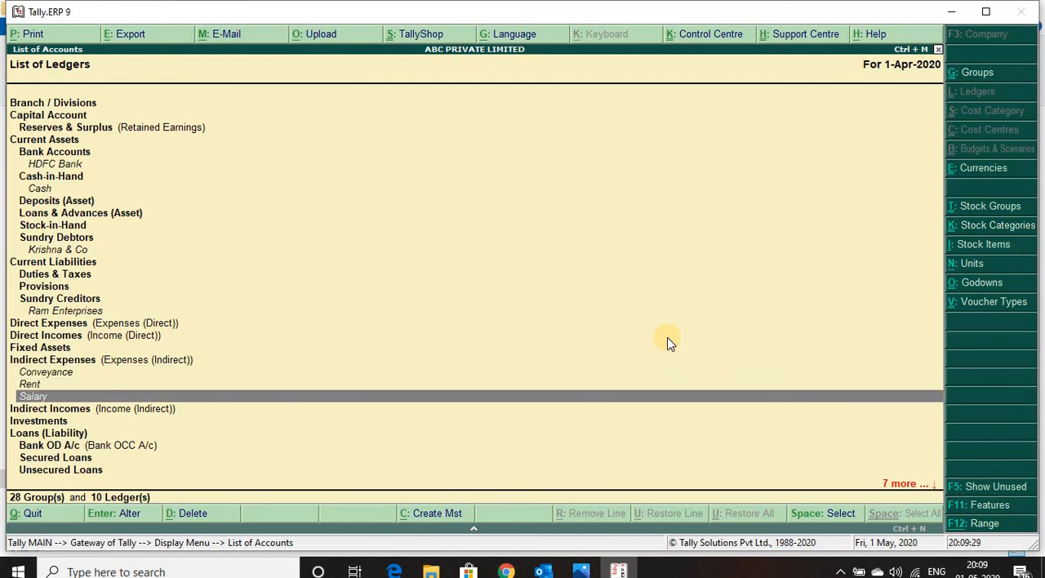
pyautogui.press('Down')
pyautogui.press('Down')
pyautogui.press('Down')
pyautogui.press('Down')
pyautogui.press('Down')
pyautogui.press('Down')
pyautogui.press('Down')
pyautogui.press('Down')
pyautogui.press('Down')
pyautogui.press('Down')
pyautogui.press('Down')
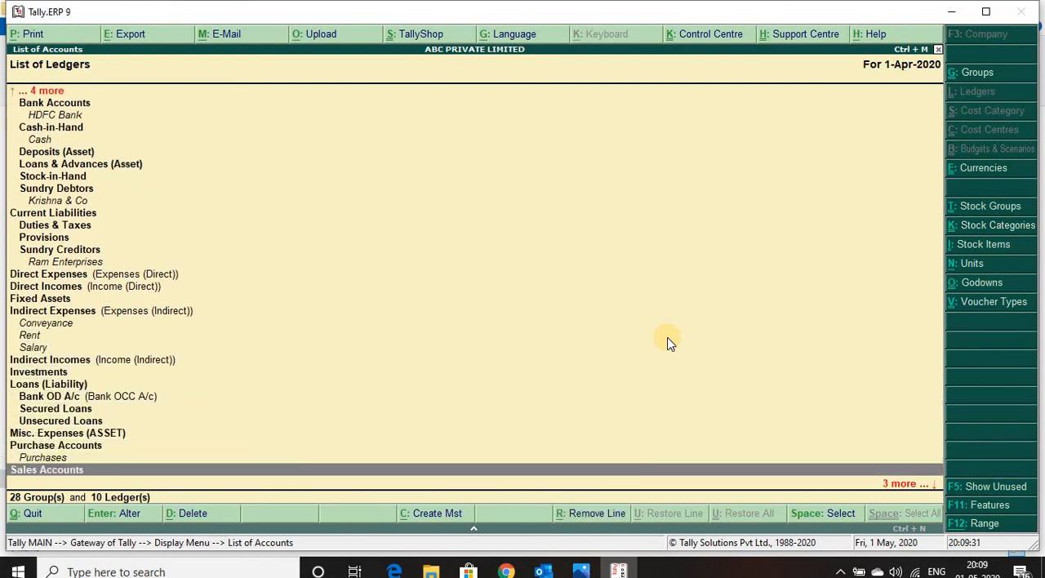
pyautogui.press('Up')
pyautogui.press('Up')
pyautogui.press('Up')
pyautogui.press('Down')
pyautogui.press('Down')
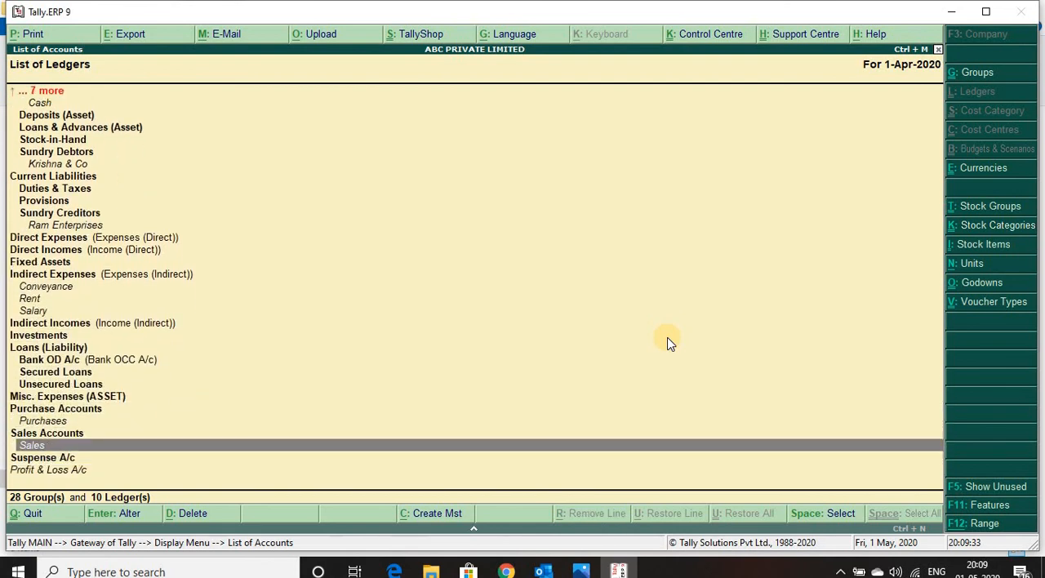
pyautogui.press('Up')
pyautogui.press('Up')
pyautogui.press('Up')
pyautogui.press('Up')
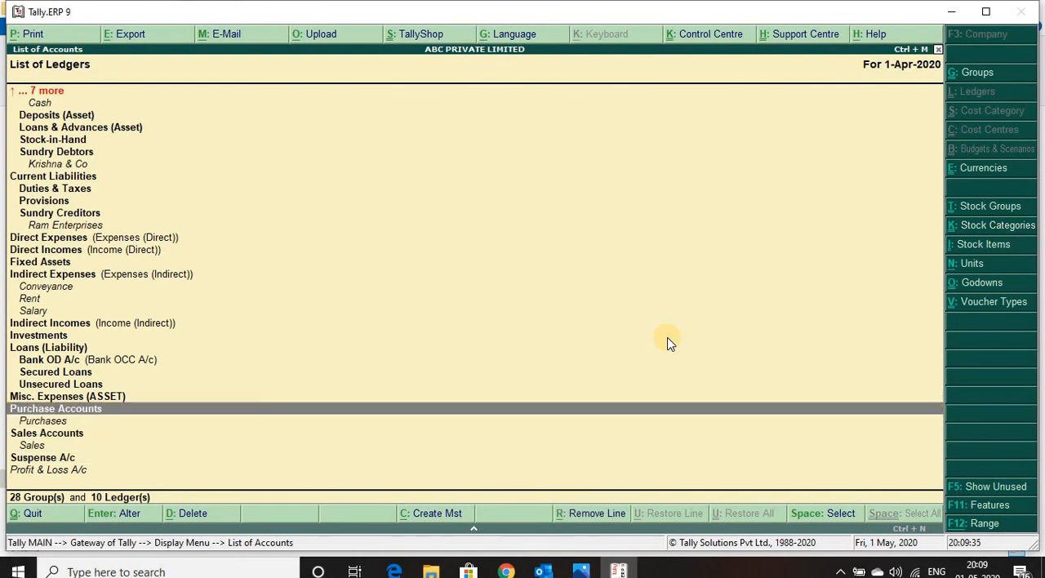
pyautogui.press('Down')
pyautogui.press('Down')
pyautogui.press('Down')
pyautogui.press('Down')
pyautogui.press('Down')
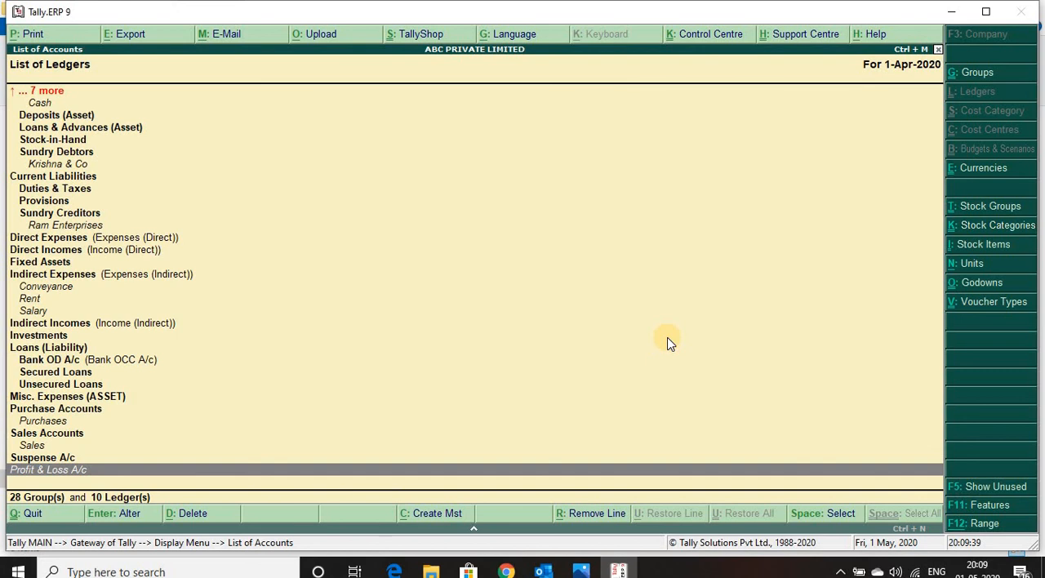
pyautogui.press('Escape')
pyautogui.press('Escape')
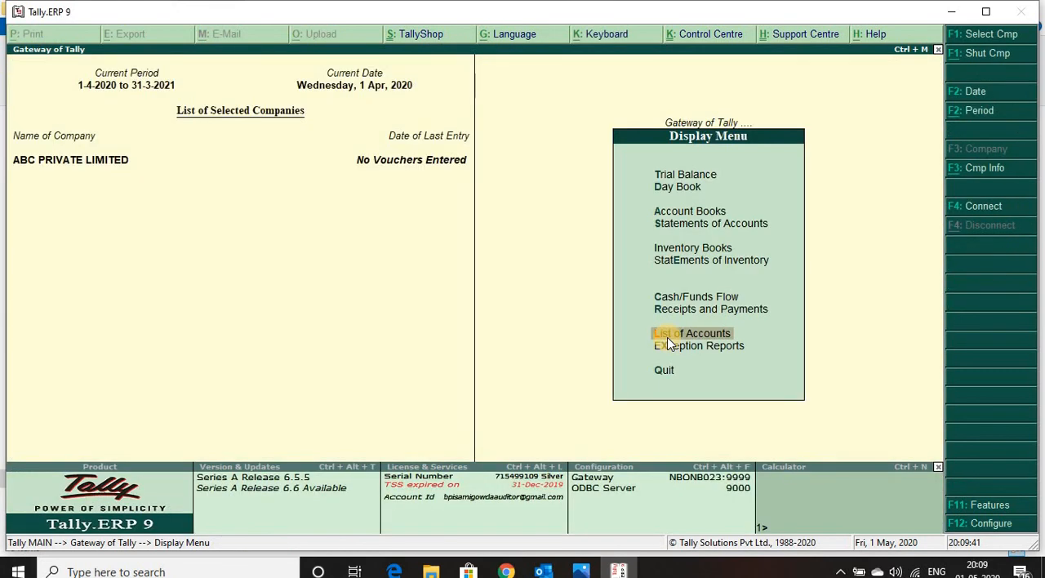